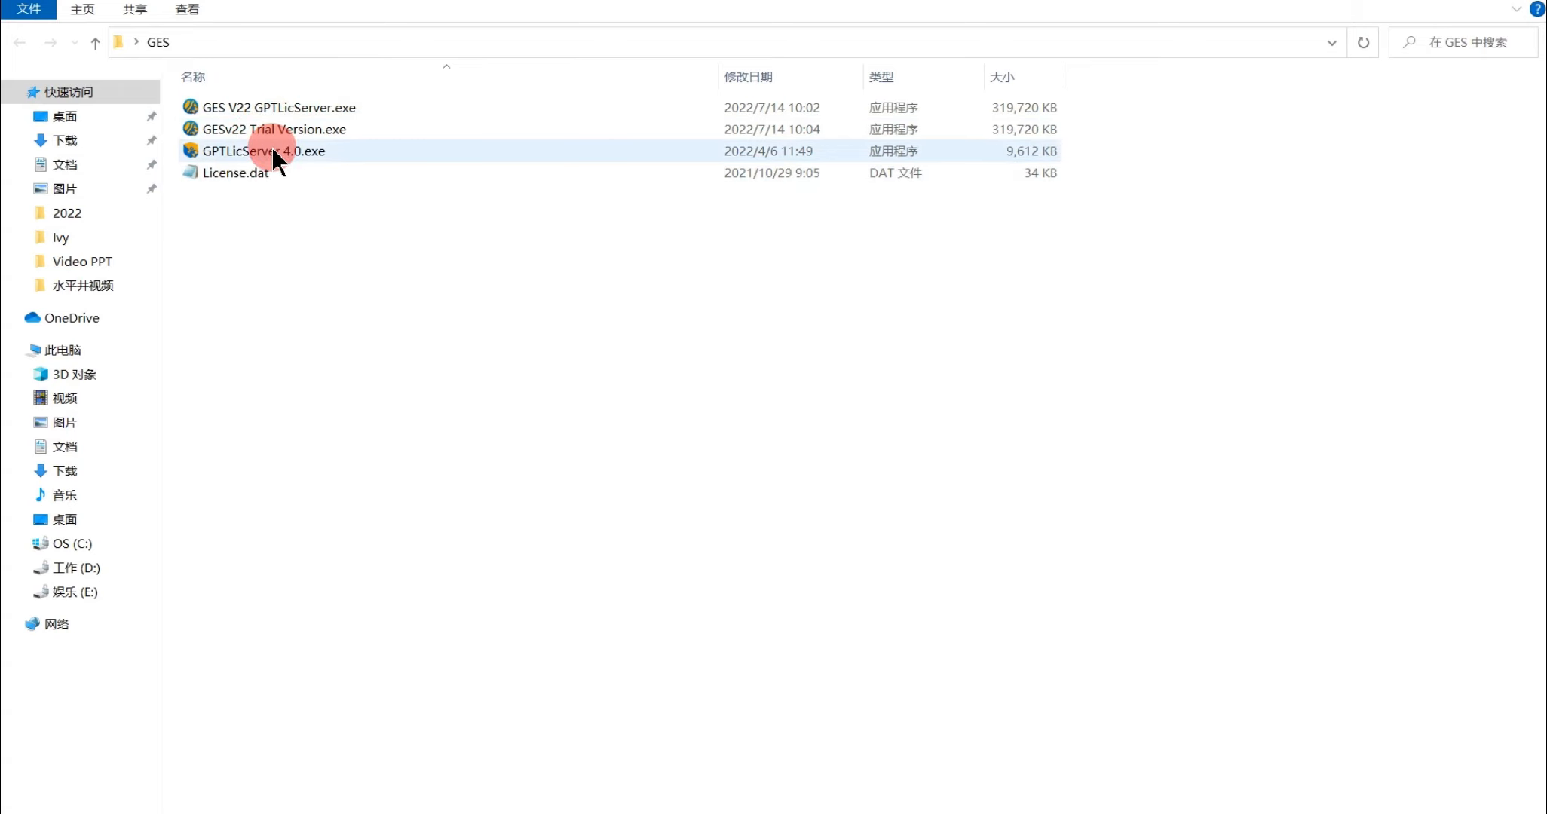
Launch the GPTLicServer 4.0 installer from the GES folder in English and accept its license agreement
{"action": "double_click", "coordinate": [272, 148]}
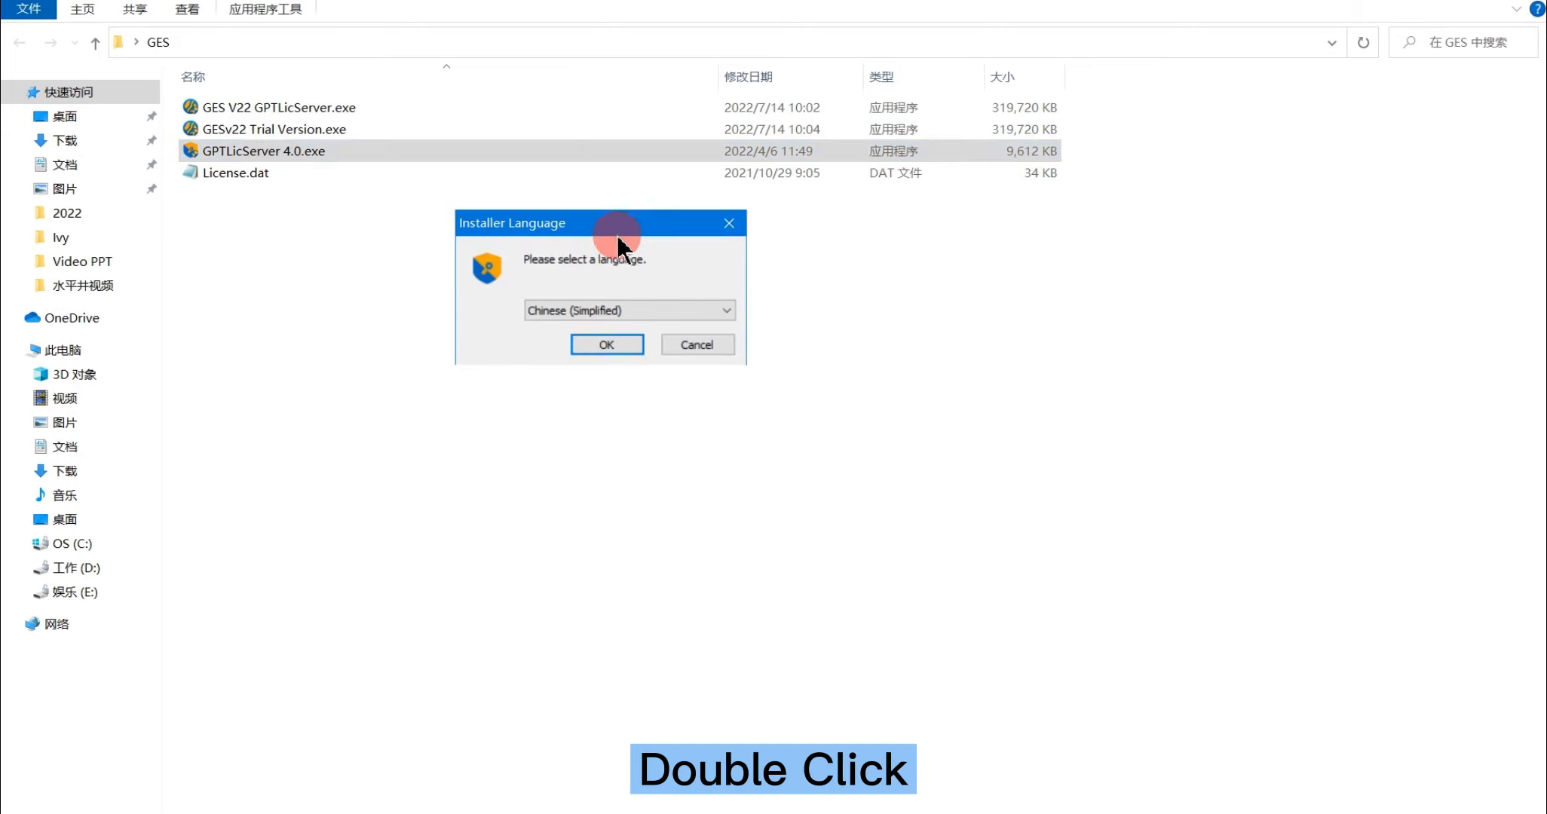
{"action": "left_click", "coordinate": [566, 384]}
{"action": "left_click", "coordinate": [539, 404]}
{"action": "left_click", "coordinate": [556, 412]}
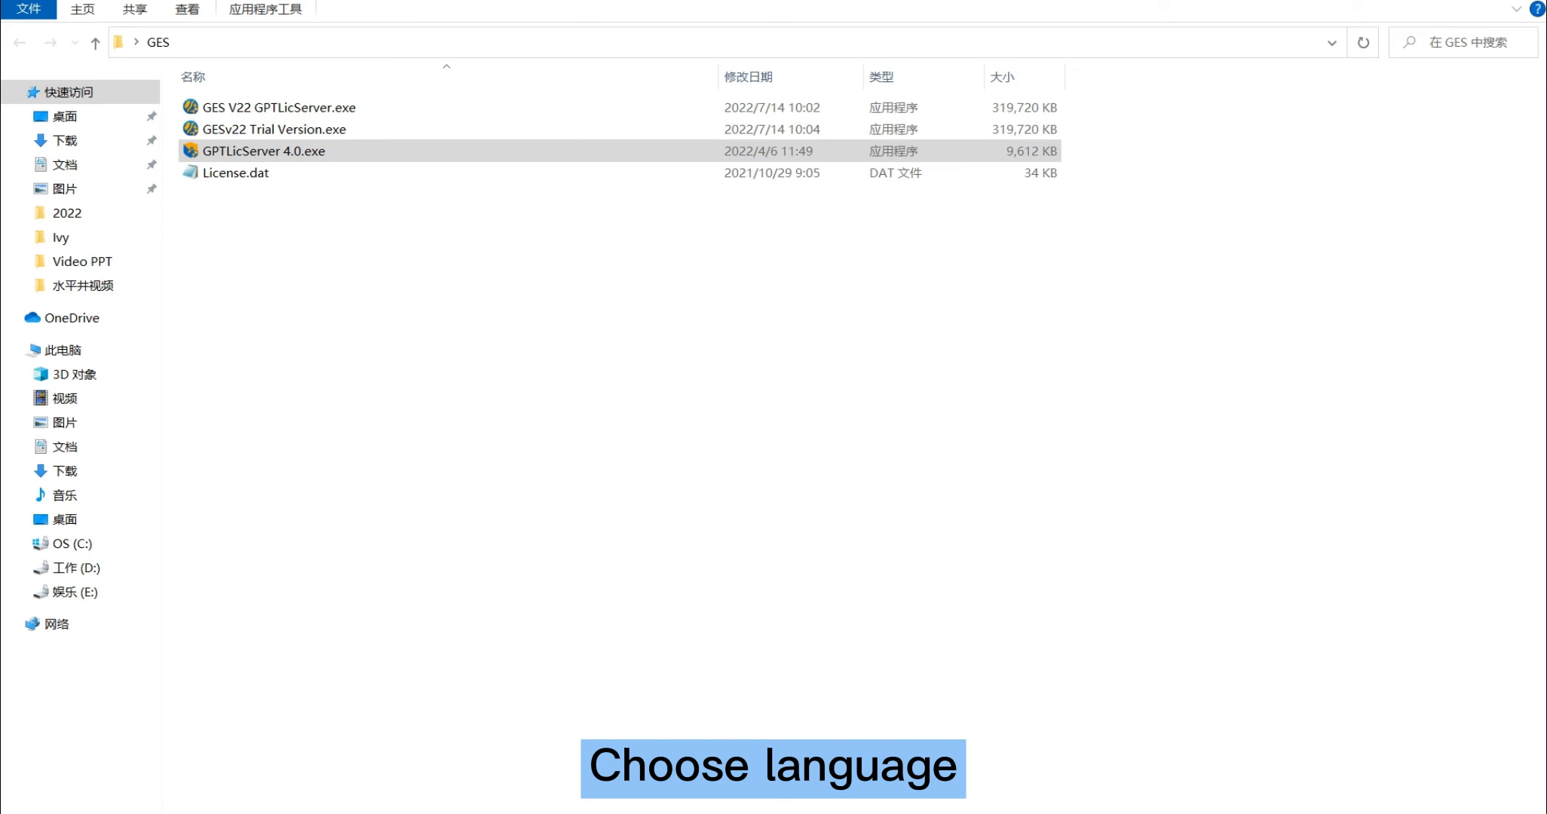
{"action": "left_click", "coordinate": [677, 551]}
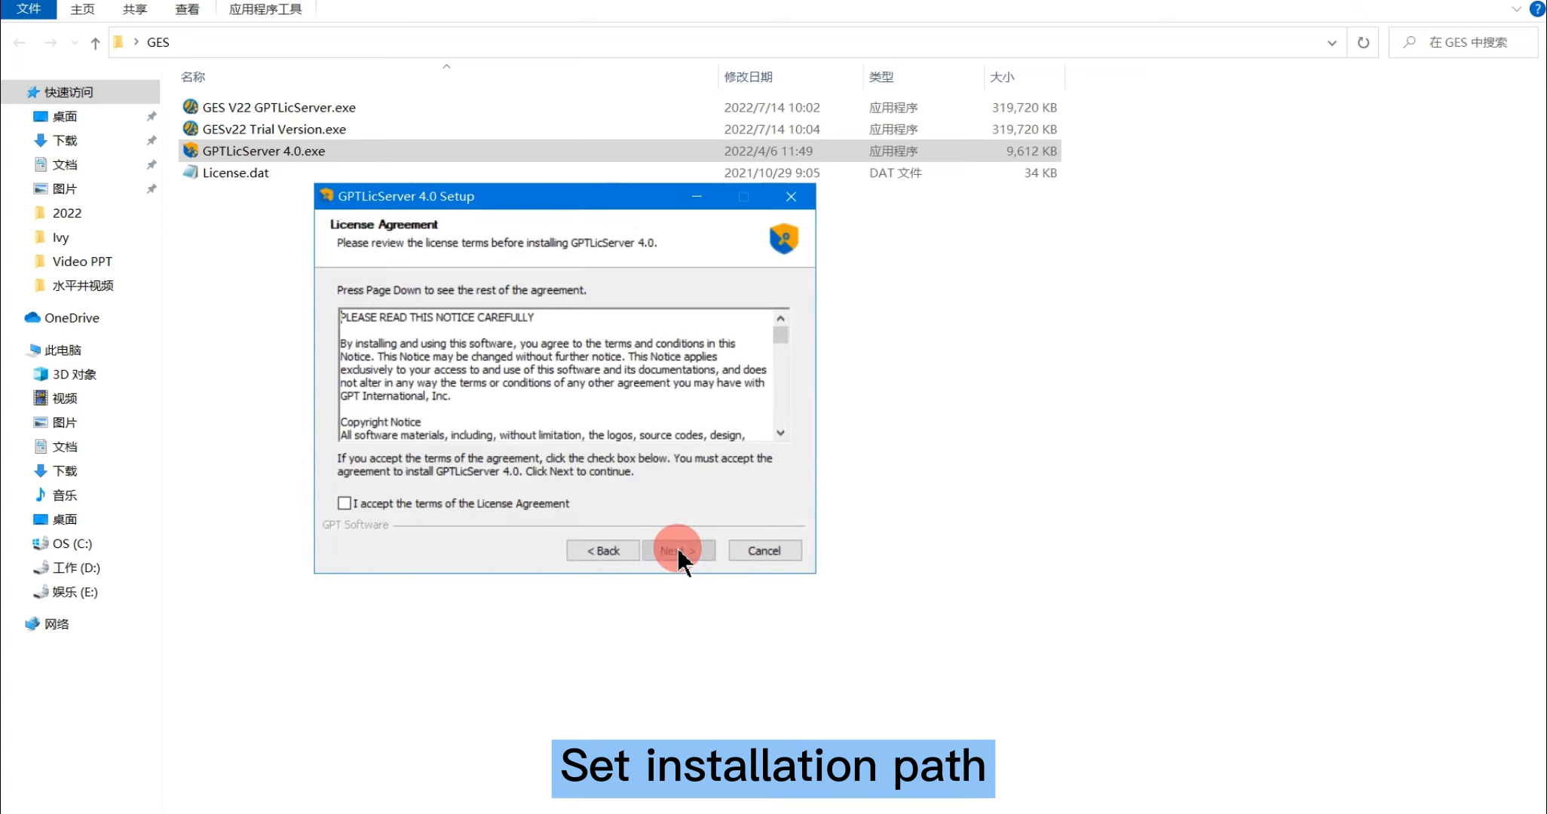
{"action": "left_click", "coordinate": [681, 551]}
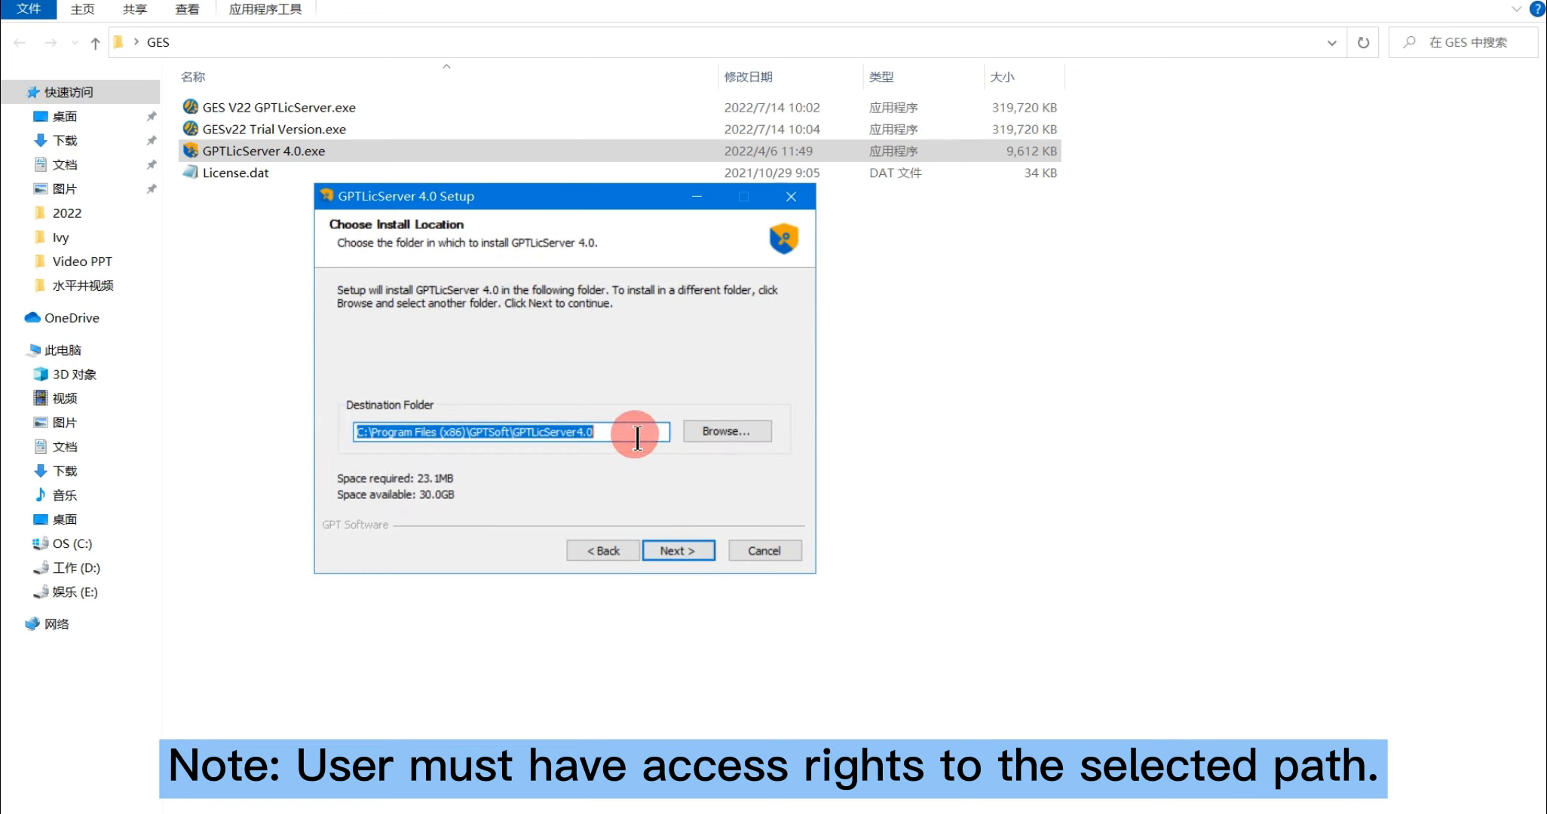
Install GPTLicServer 4.0 into C:\Program Files (x86)\GPTSoft\GPTLicServer4.0 with the GPTSoft Start Menu folder, and finish the setup
{"action": "left_click", "coordinate": [669, 548]}
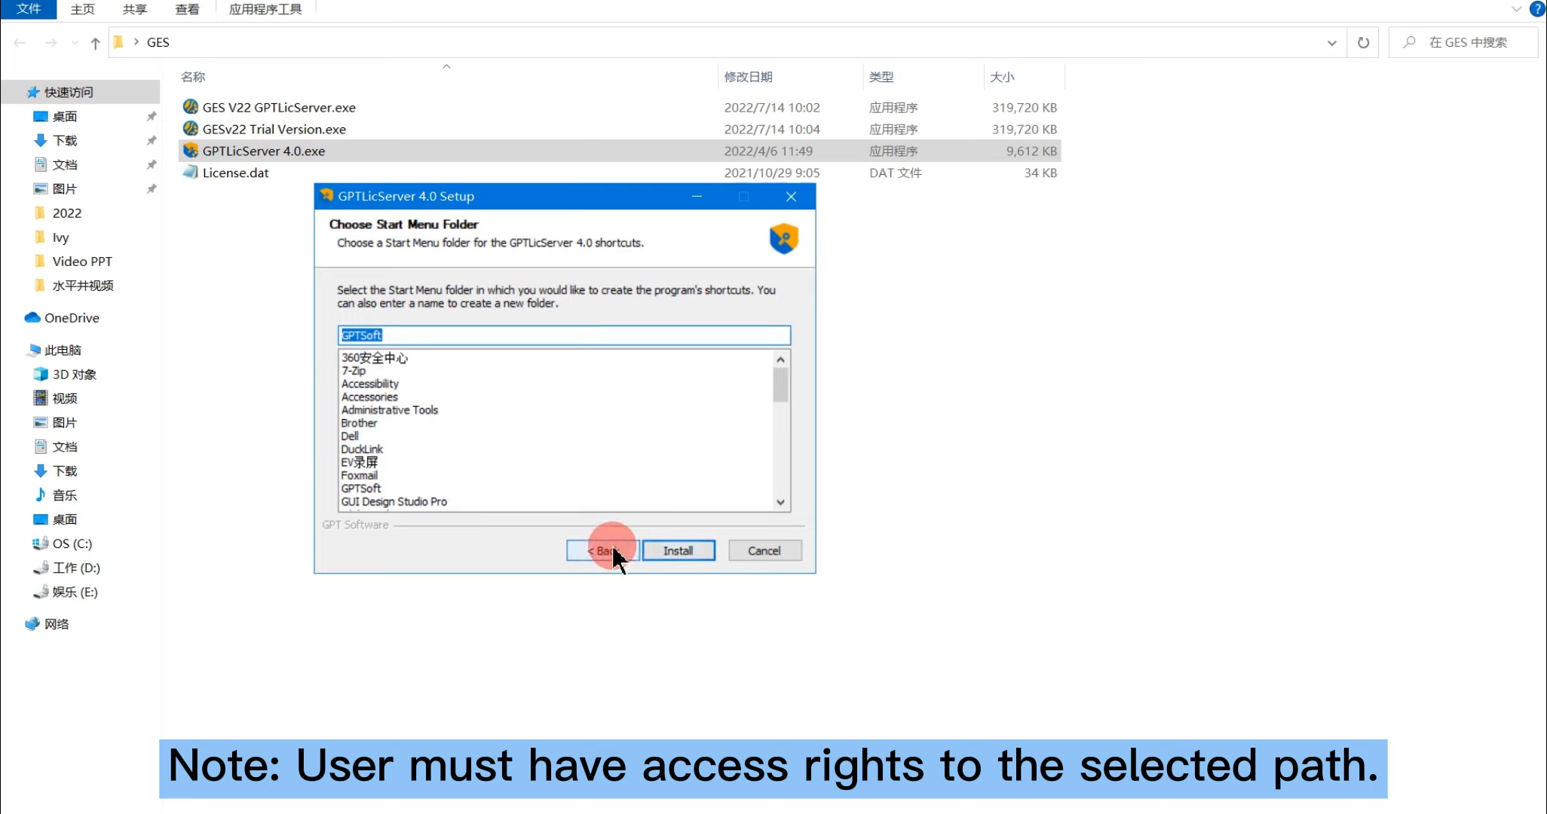
{"action": "left_click", "coordinate": [610, 550]}
{"action": "left_click", "coordinate": [671, 551]}
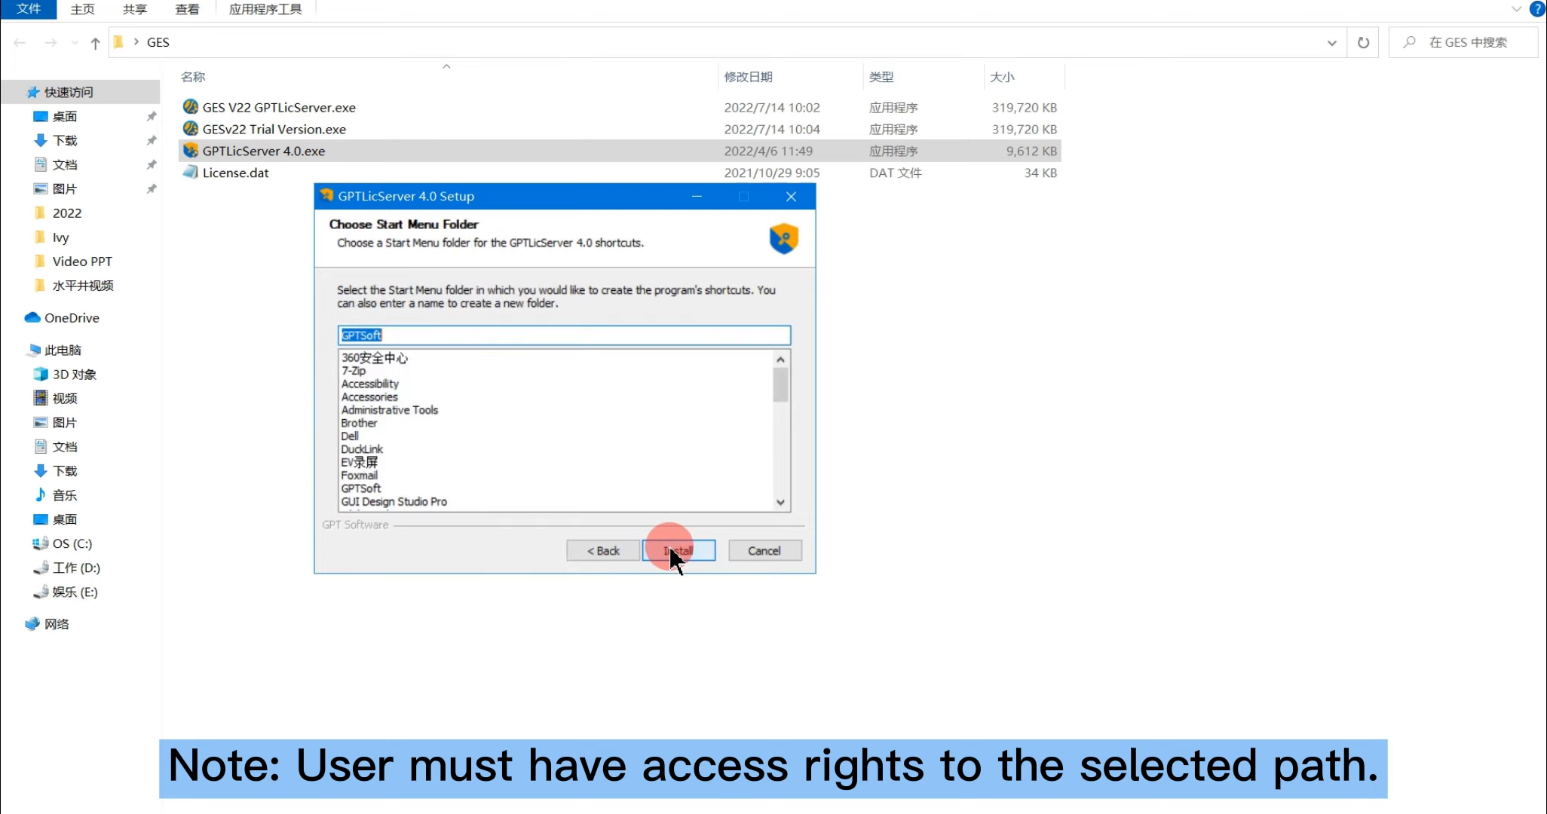
{"action": "left_click", "coordinate": [669, 549]}
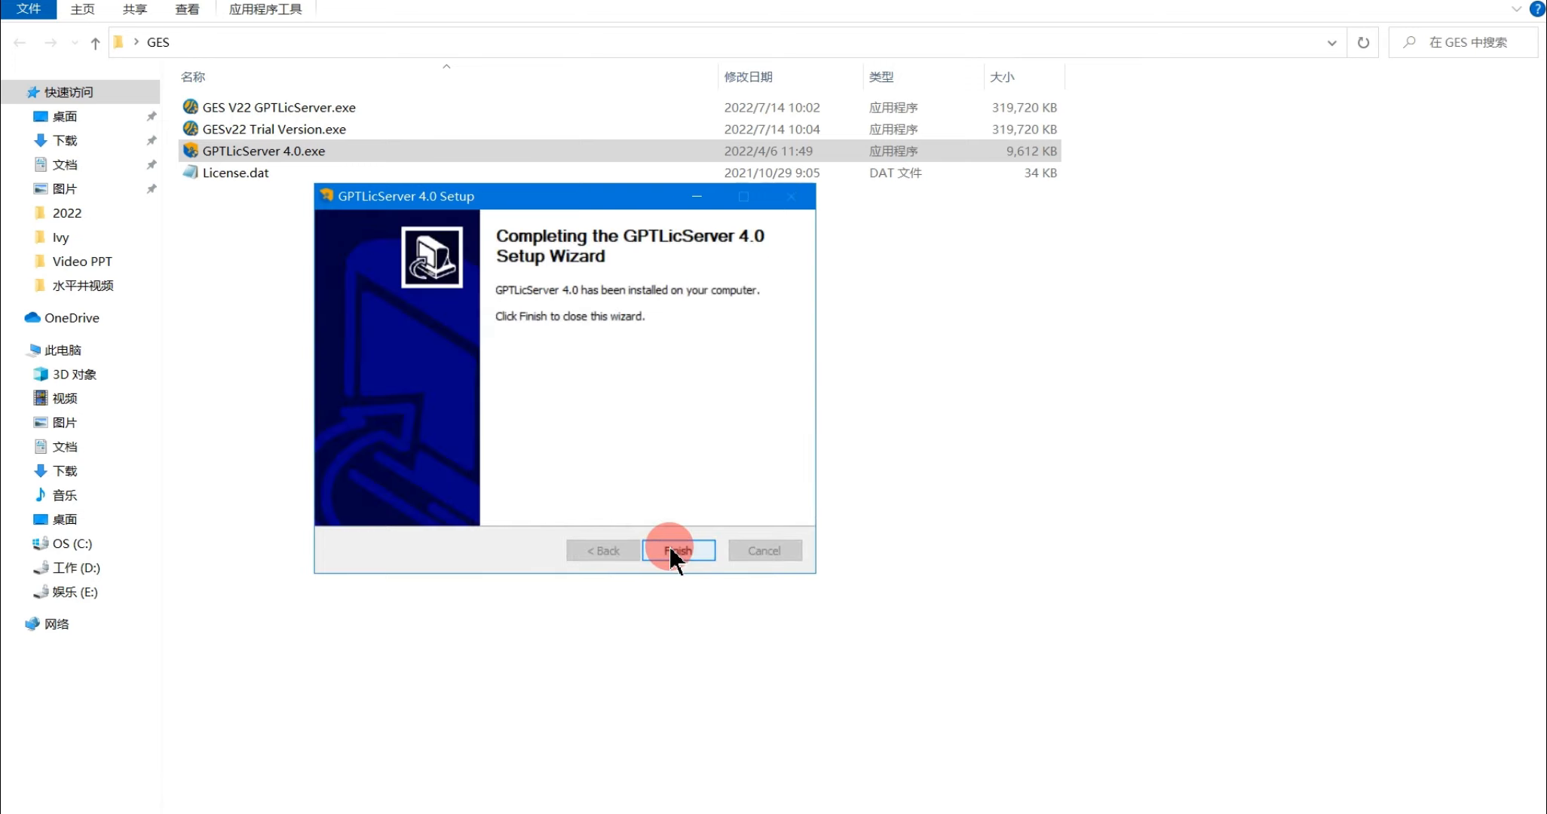
{"action": "left_click", "coordinate": [674, 550]}
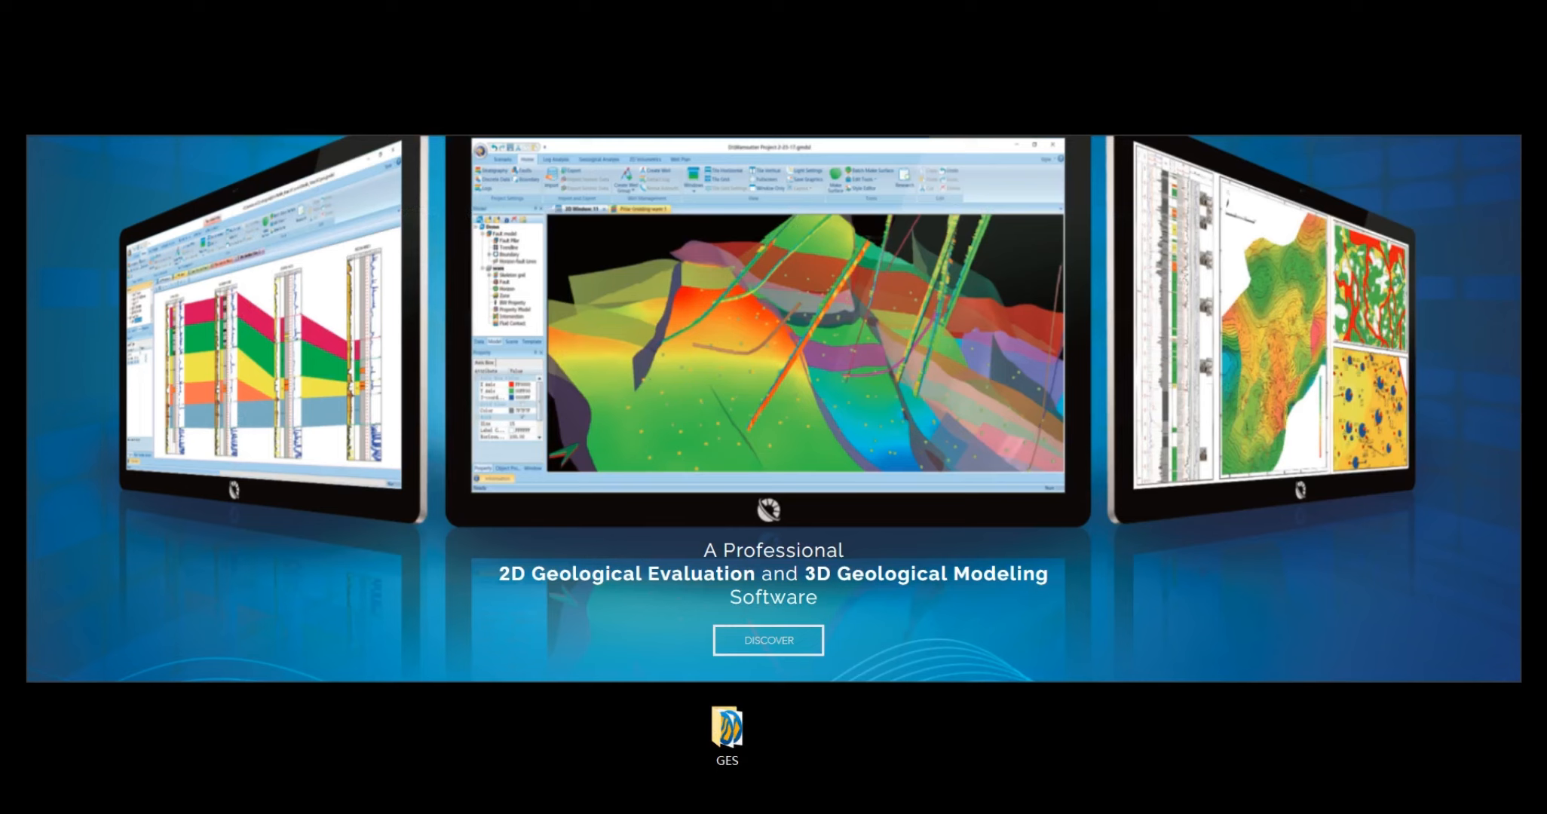
Start GPTLicServer4.0 from its desktop shortcut and view the computer's MAC information
{"action": "left_click_drag", "start_coordinate": [1541, 302], "coordinate": [863, 743]}
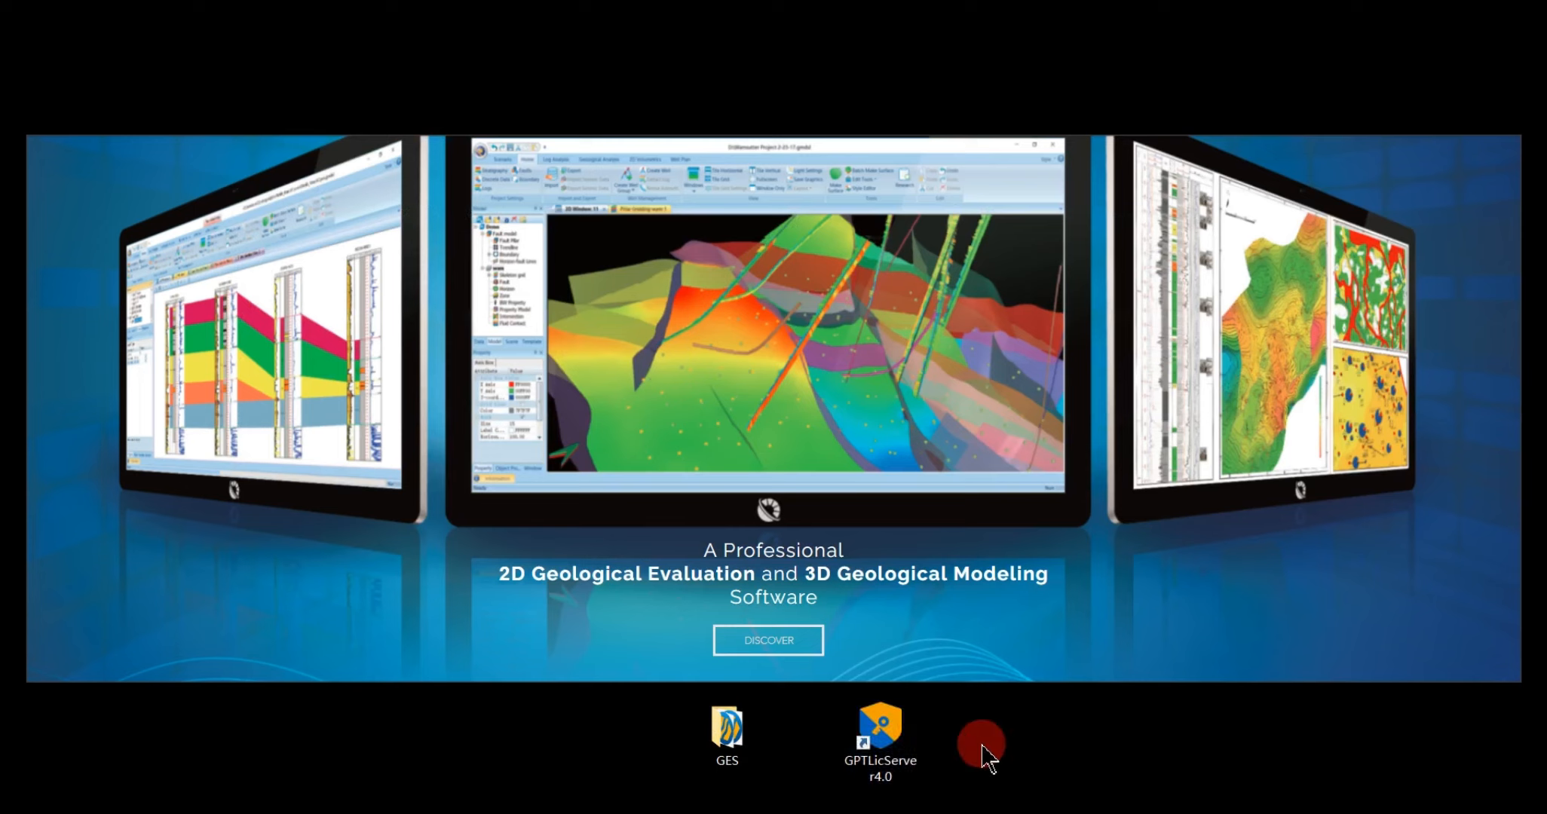
{"action": "double_click", "coordinate": [876, 728]}
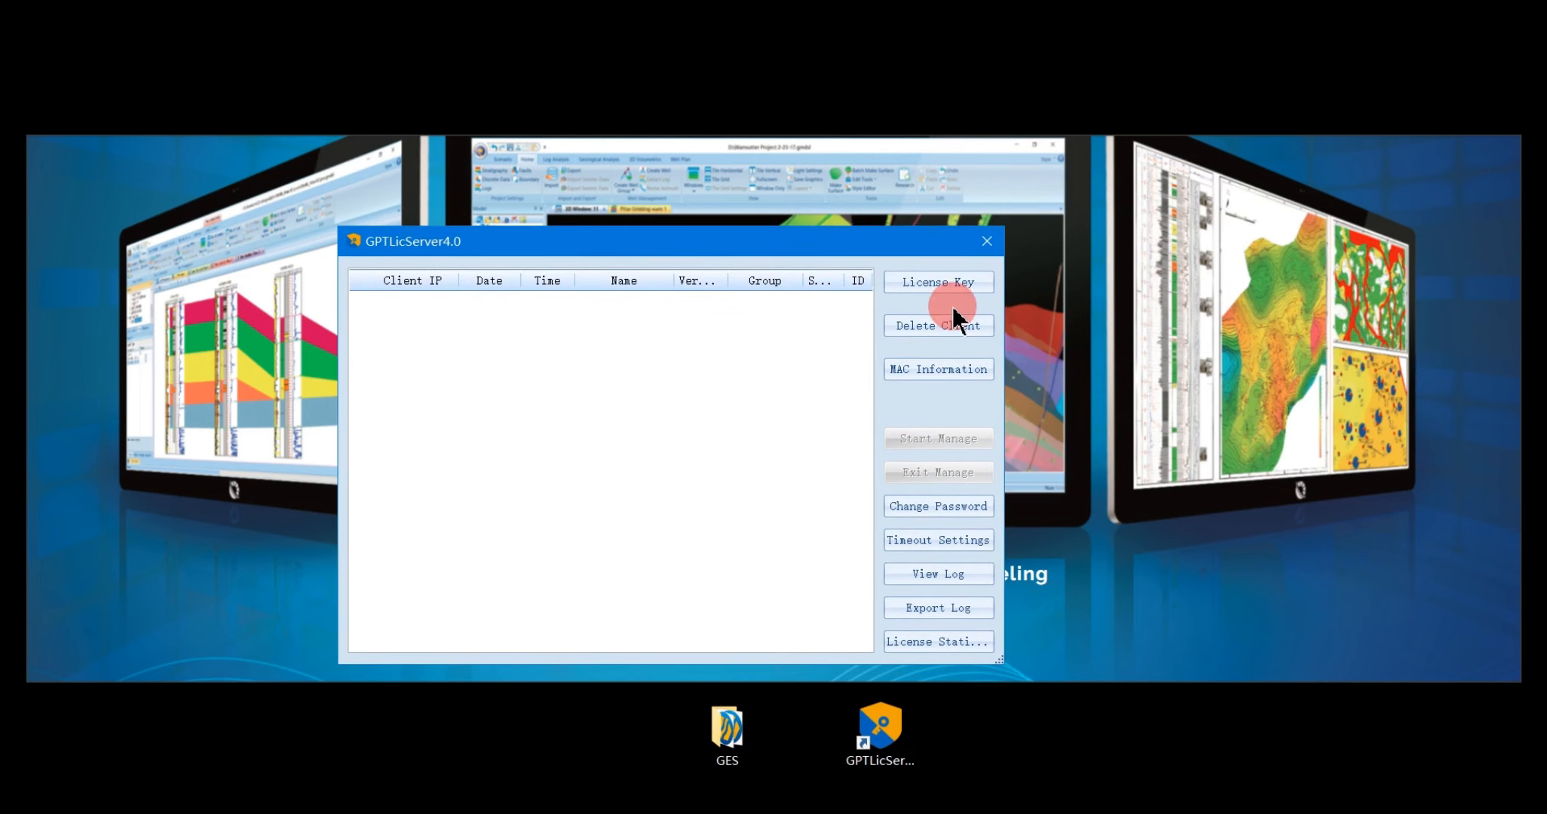
{"action": "left_click", "coordinate": [936, 368]}
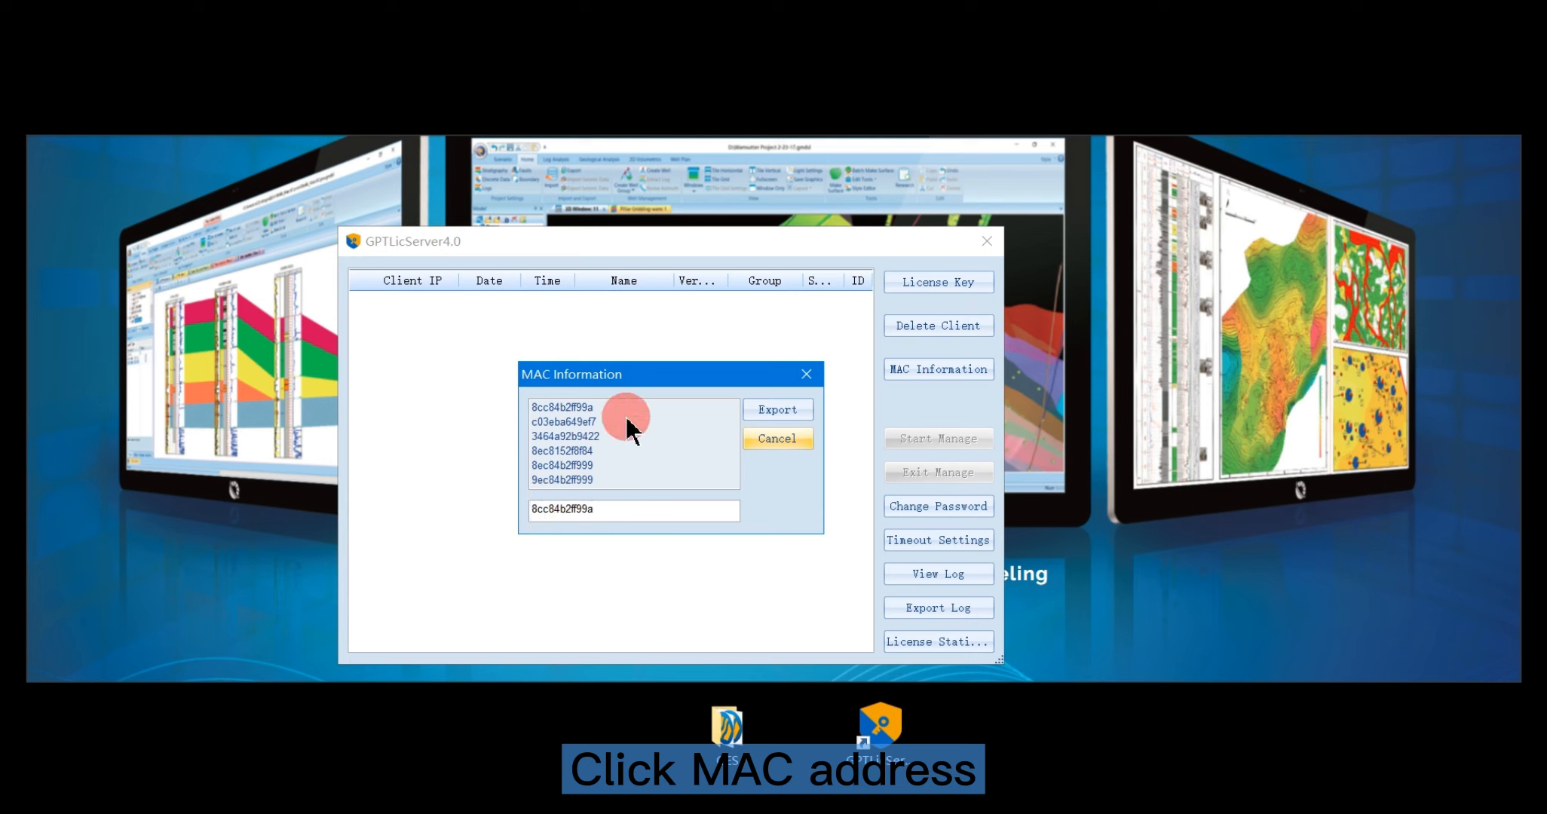
{"action": "left_click", "coordinate": [783, 440]}
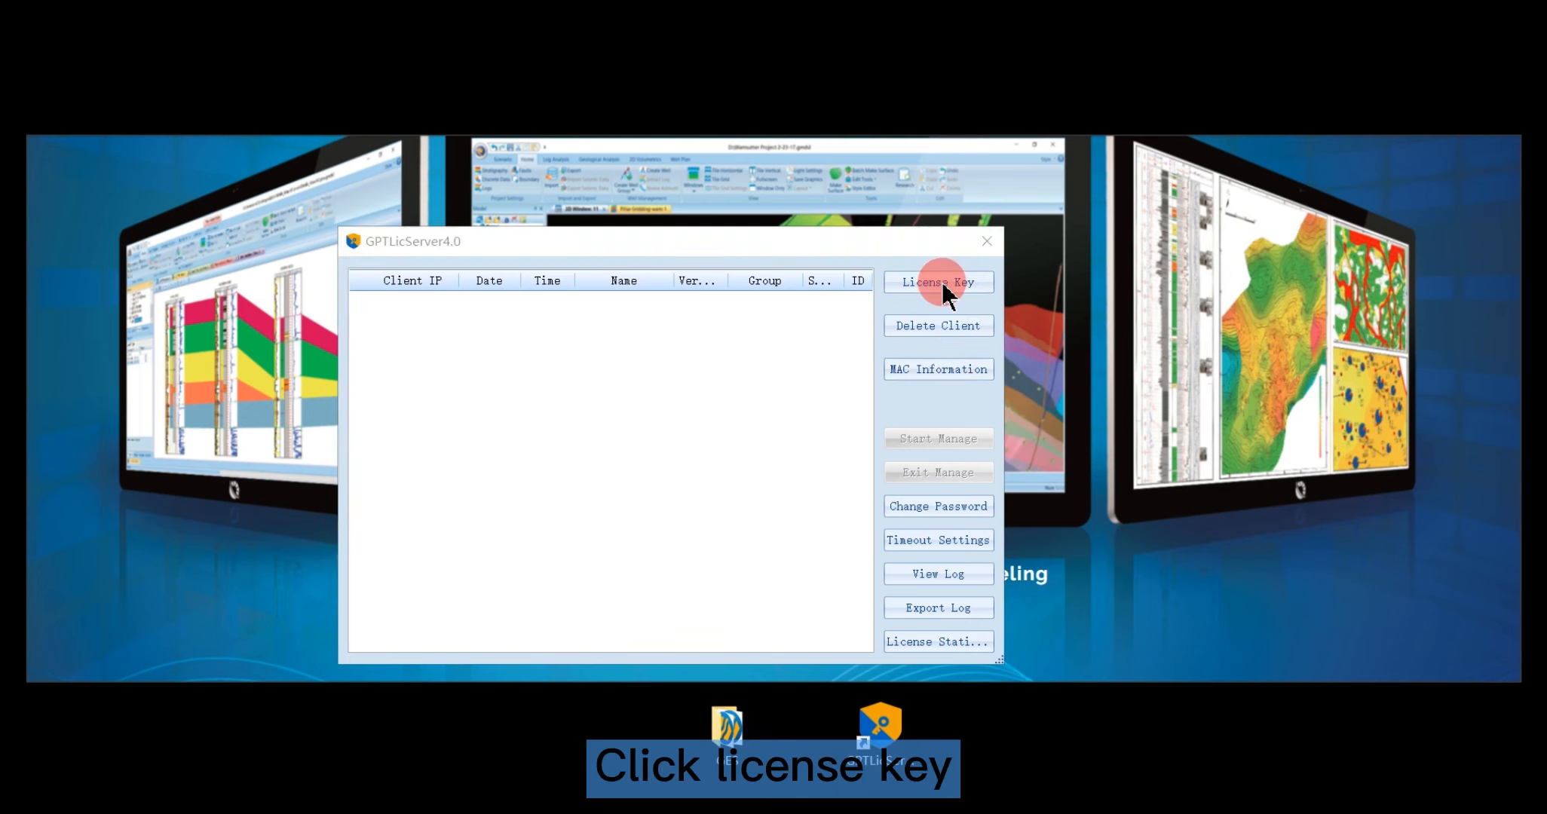
Load License.dat from the desktop's GES folder as the license key, and close the license server window
{"action": "left_click", "coordinate": [941, 282]}
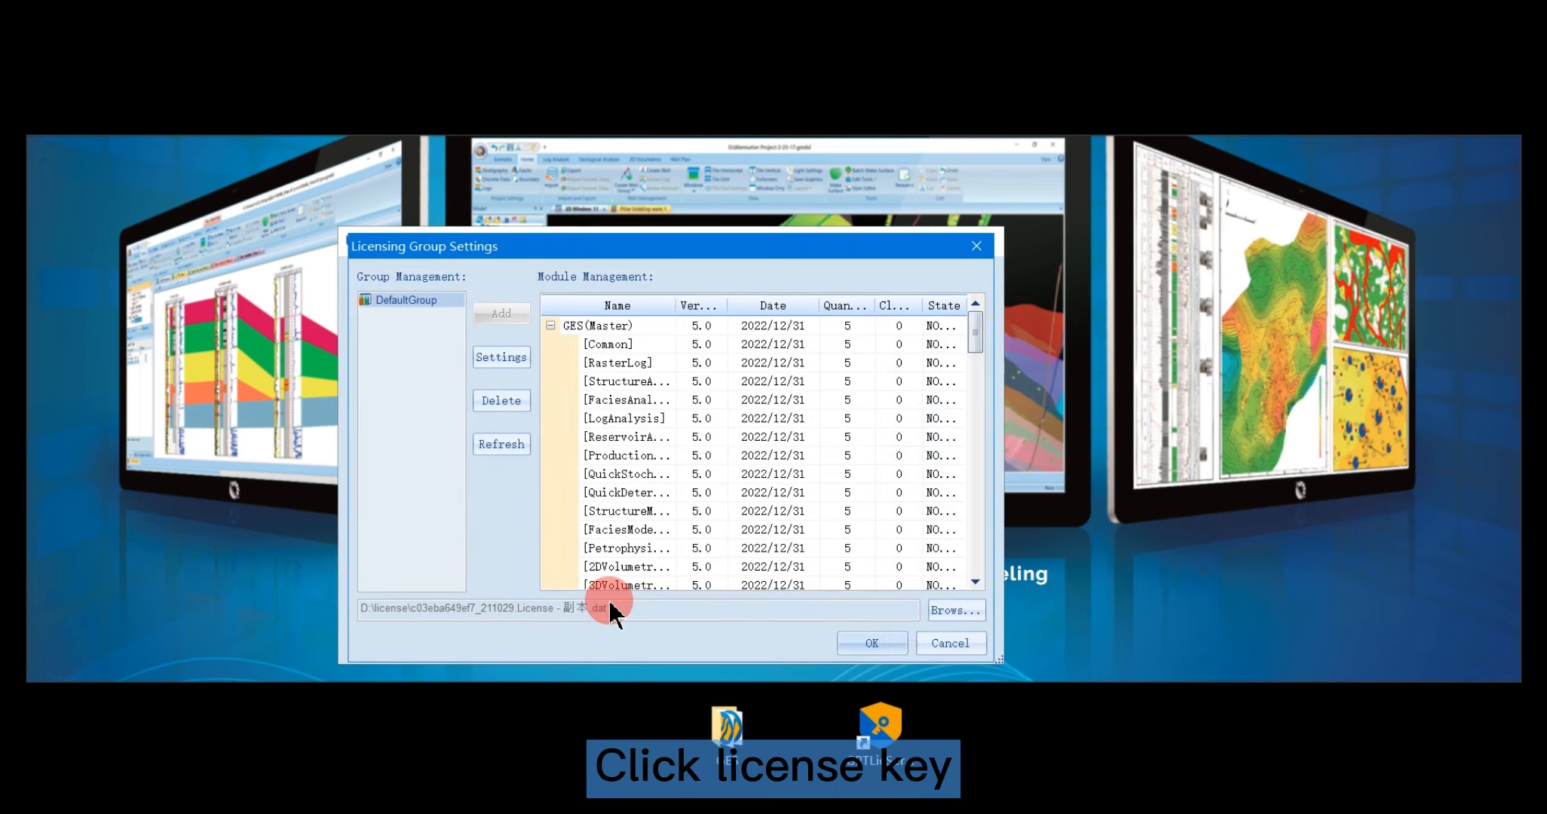
{"action": "left_click", "coordinate": [955, 609]}
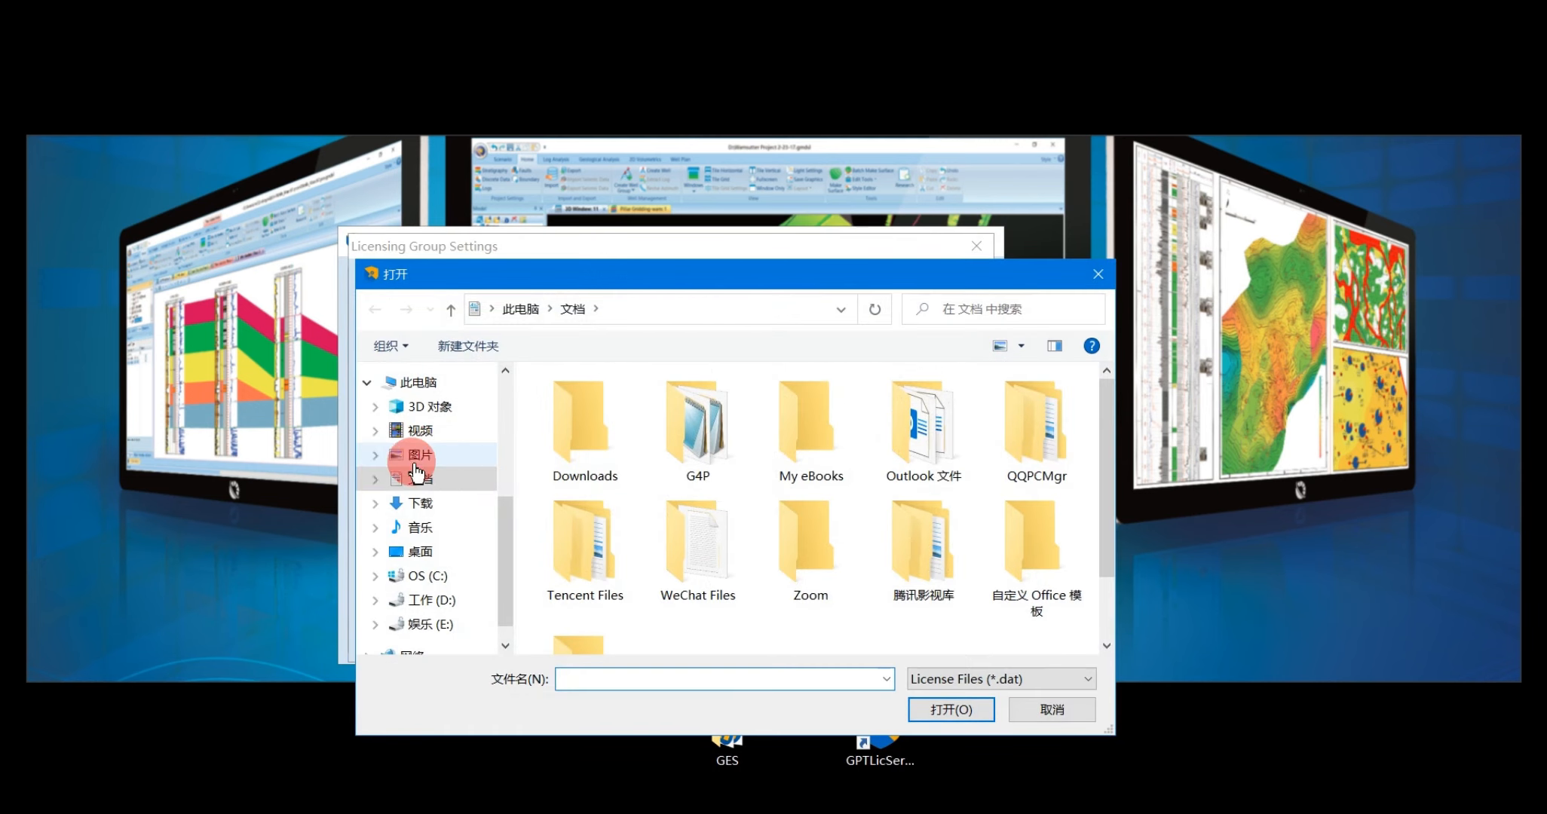
{"action": "scroll", "coordinate": [422, 468], "scroll_direction": "up", "scroll_amount": 4}
{"action": "left_click", "coordinate": [424, 415]}
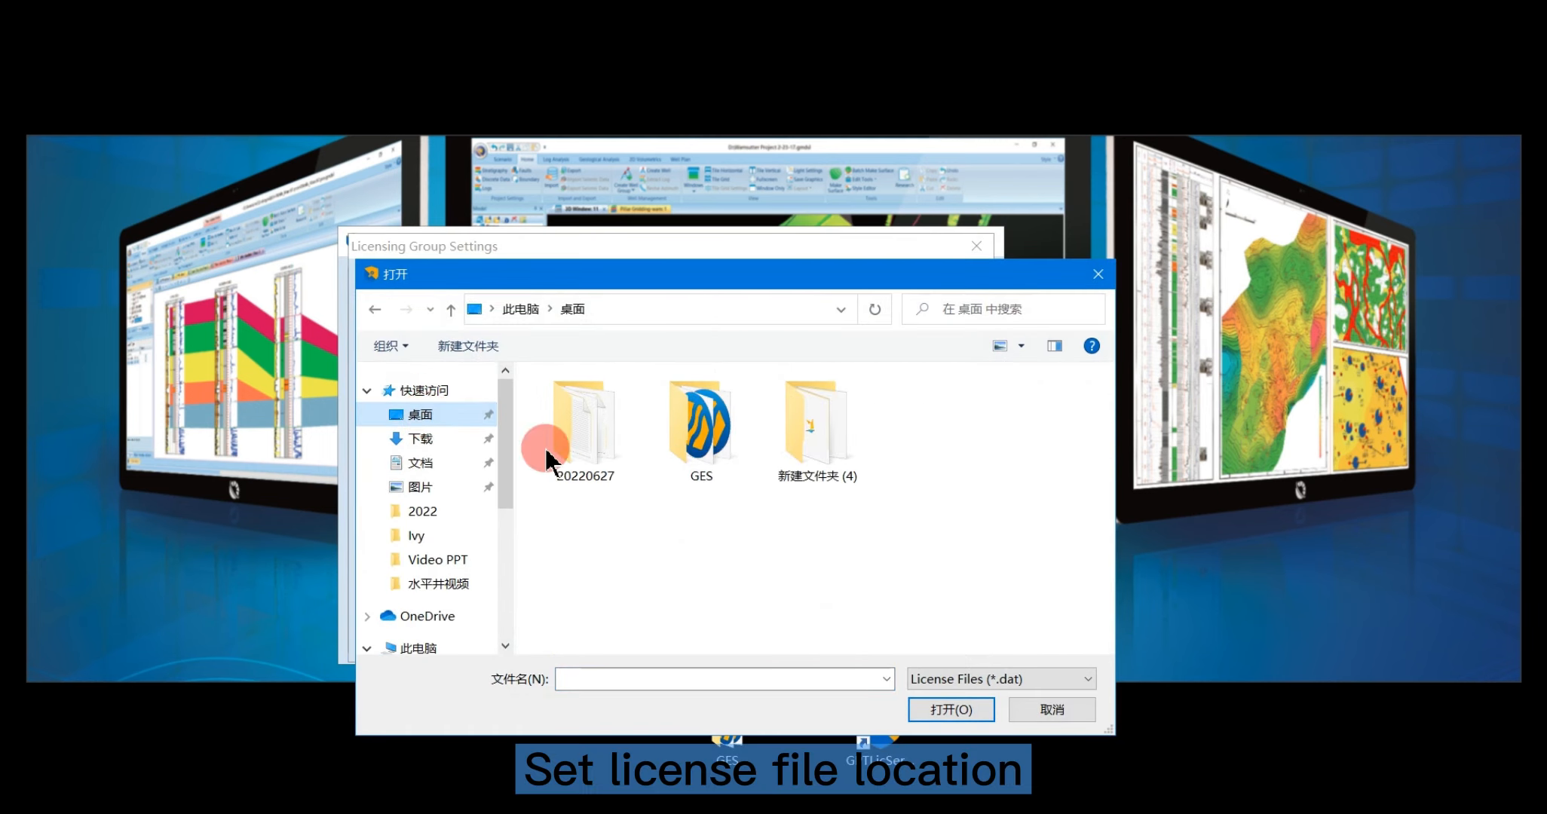
{"action": "double_click", "coordinate": [707, 432]}
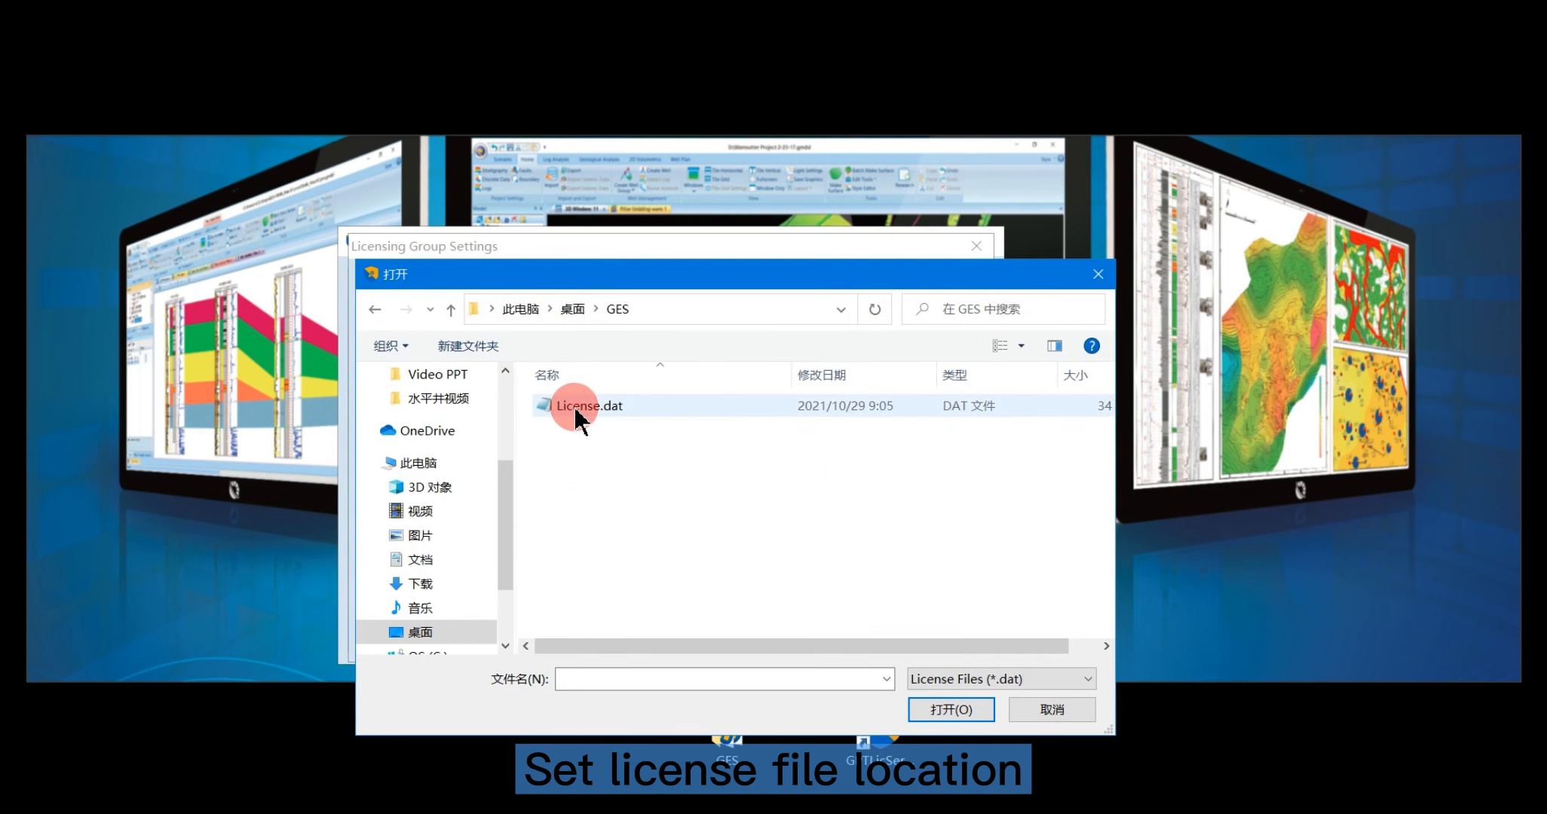
{"action": "double_click", "coordinate": [574, 407]}
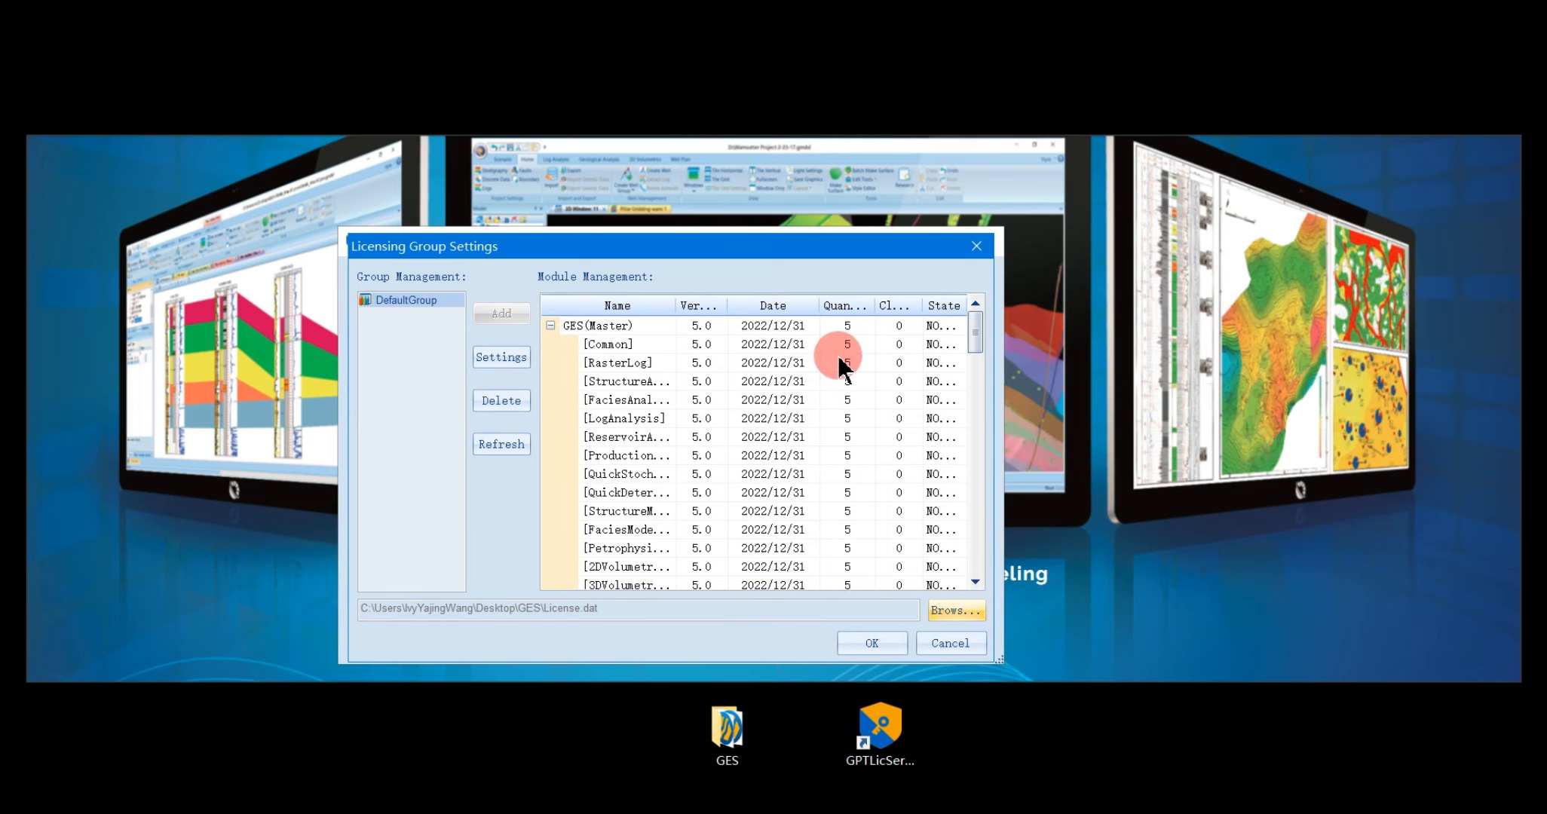
{"action": "left_click", "coordinate": [842, 641]}
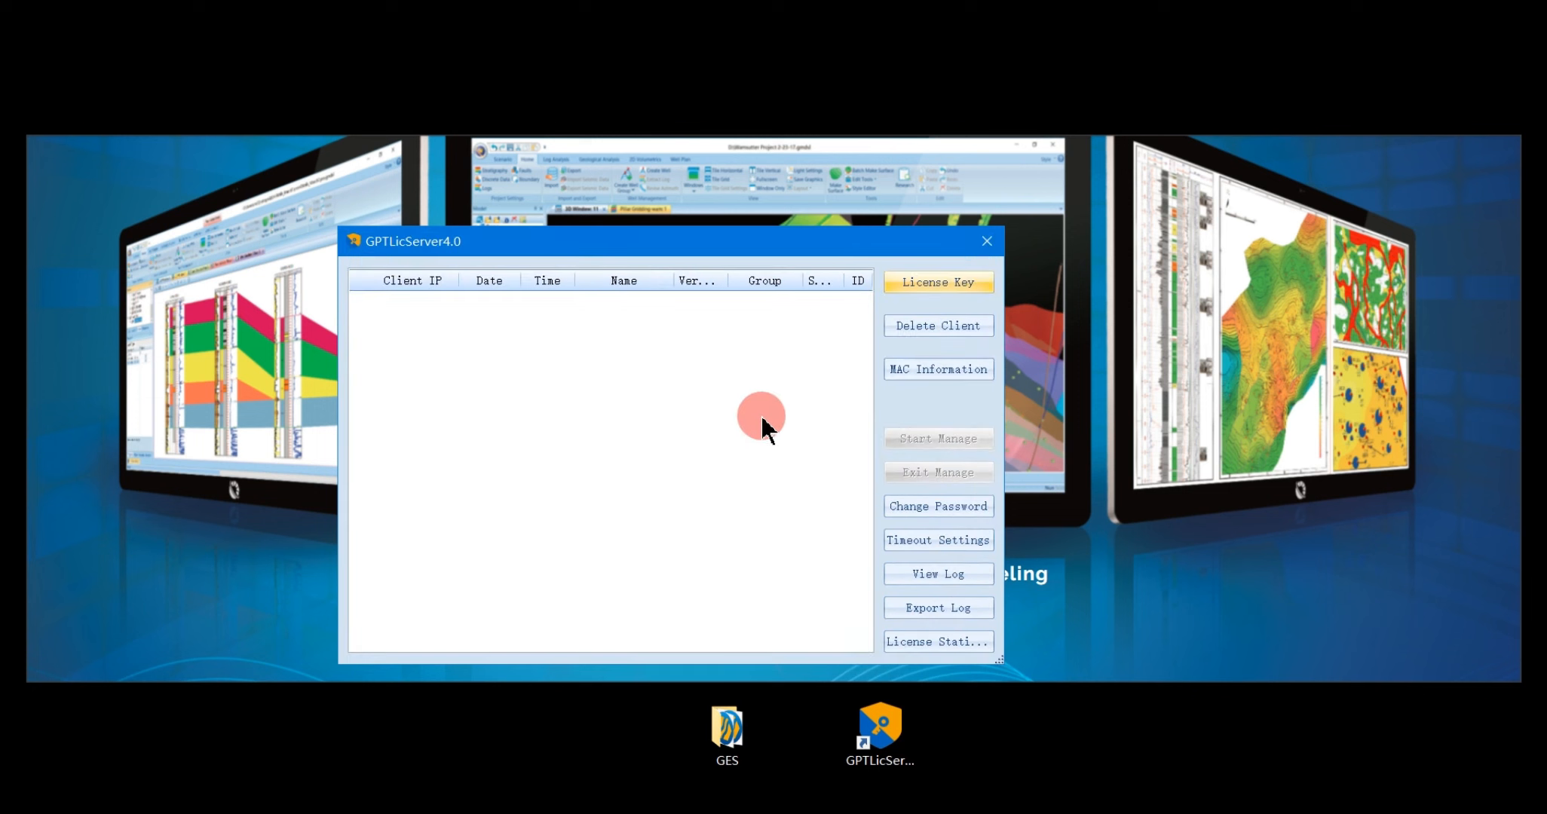
{"action": "left_click", "coordinate": [980, 246]}
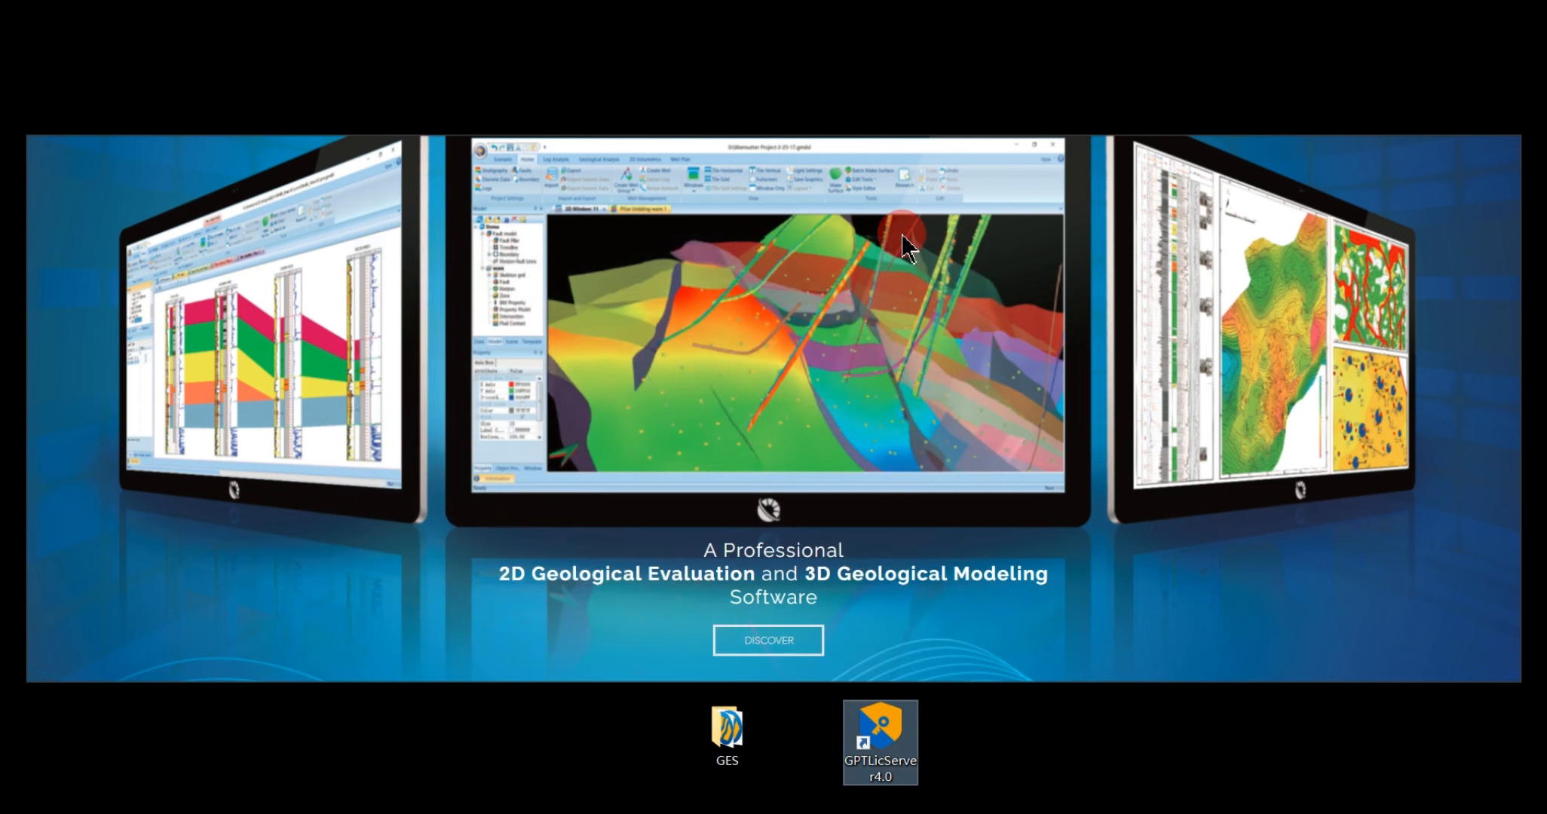
Launch the GES V22 GPTLicServer.exe installer from the desktop's GES folder and accept its license agreement
{"action": "double_click", "coordinate": [728, 735]}
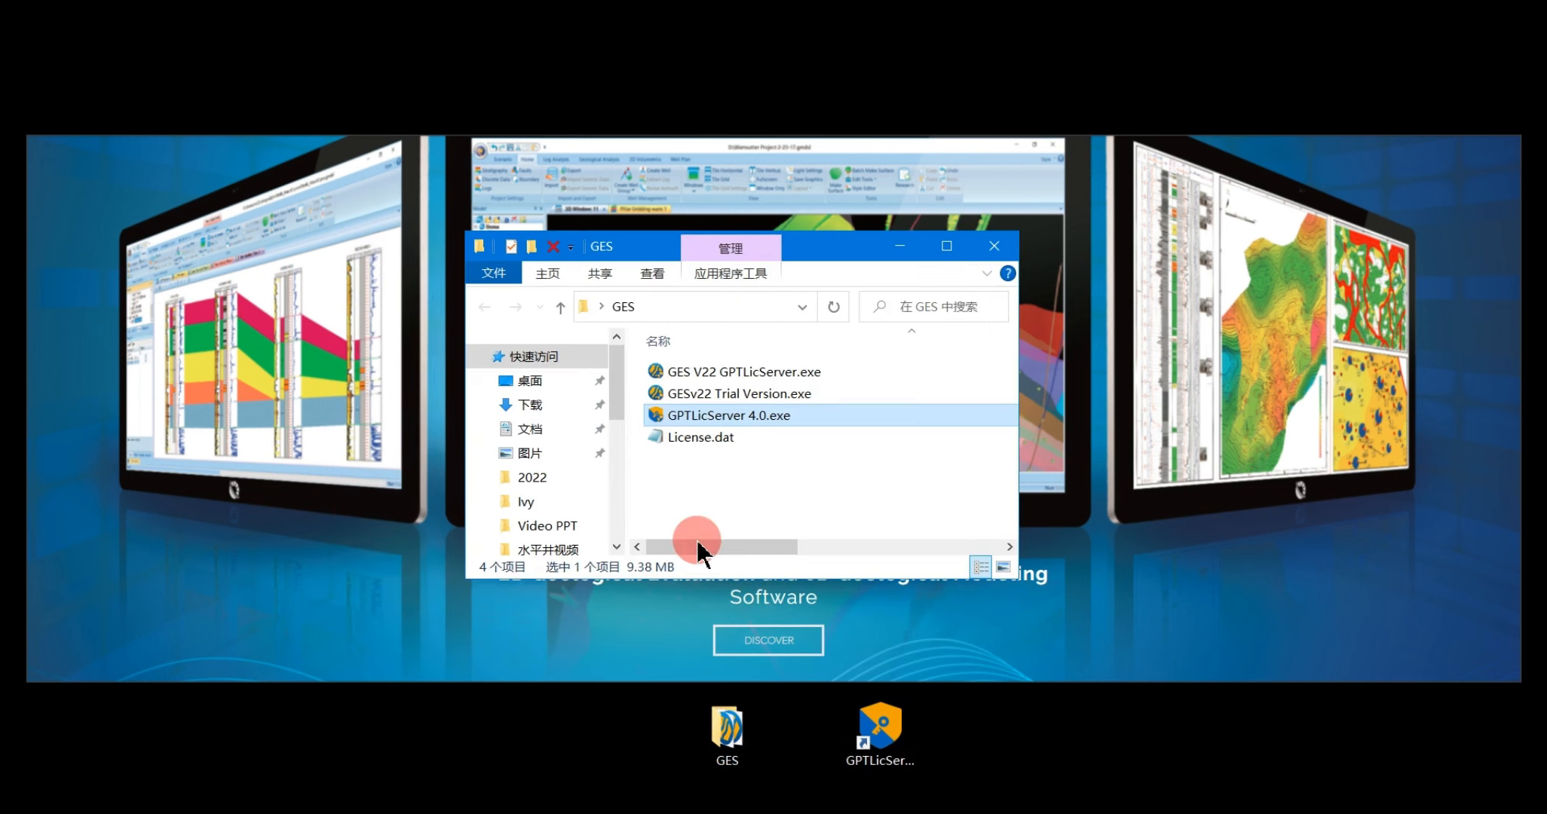
{"action": "left_click", "coordinate": [943, 249]}
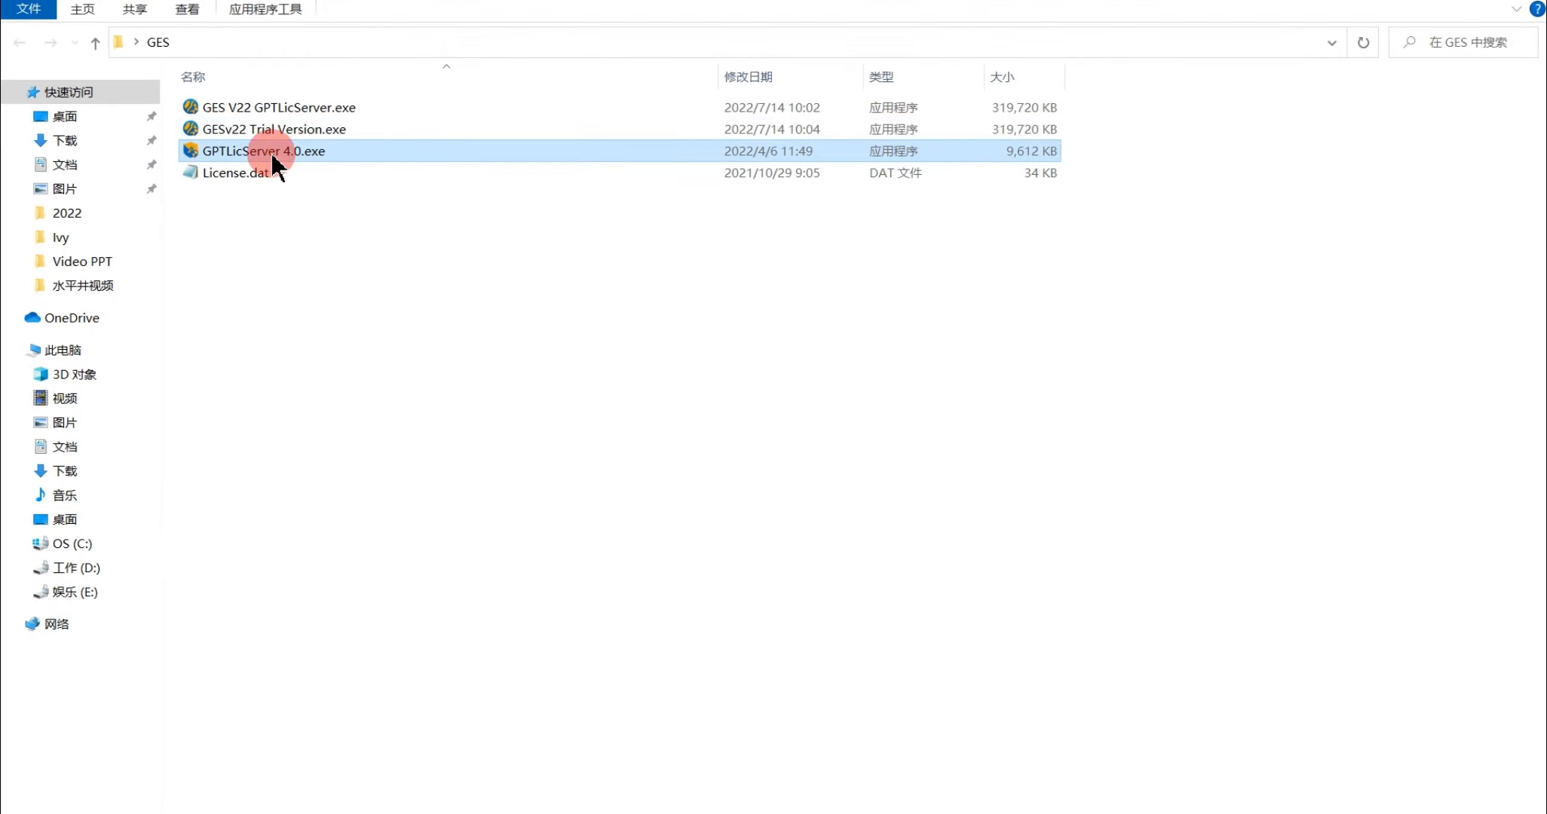
{"action": "double_click", "coordinate": [277, 109]}
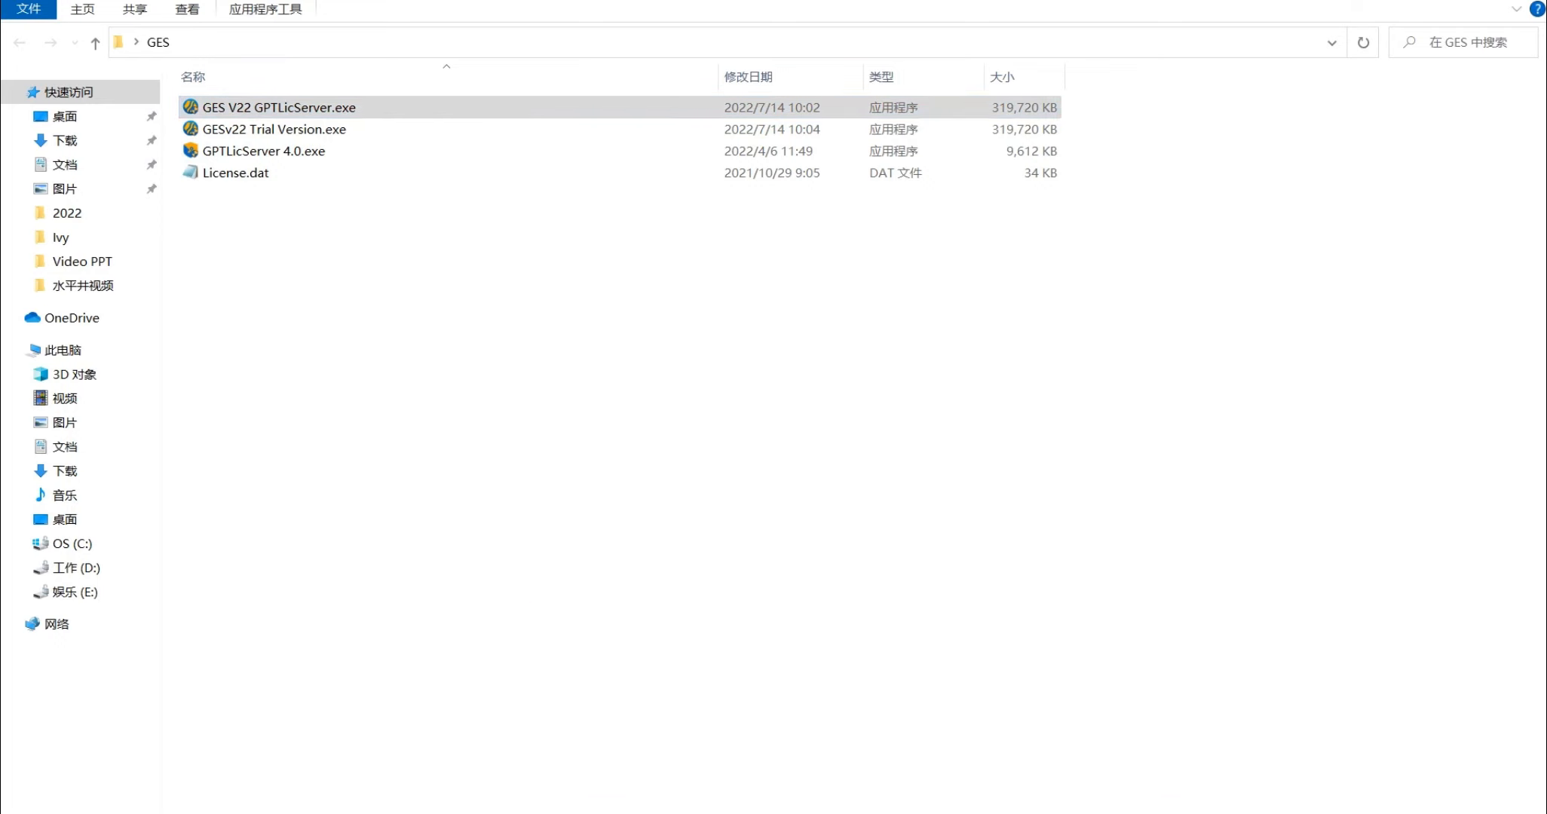
{"action": "left_click", "coordinate": [668, 577]}
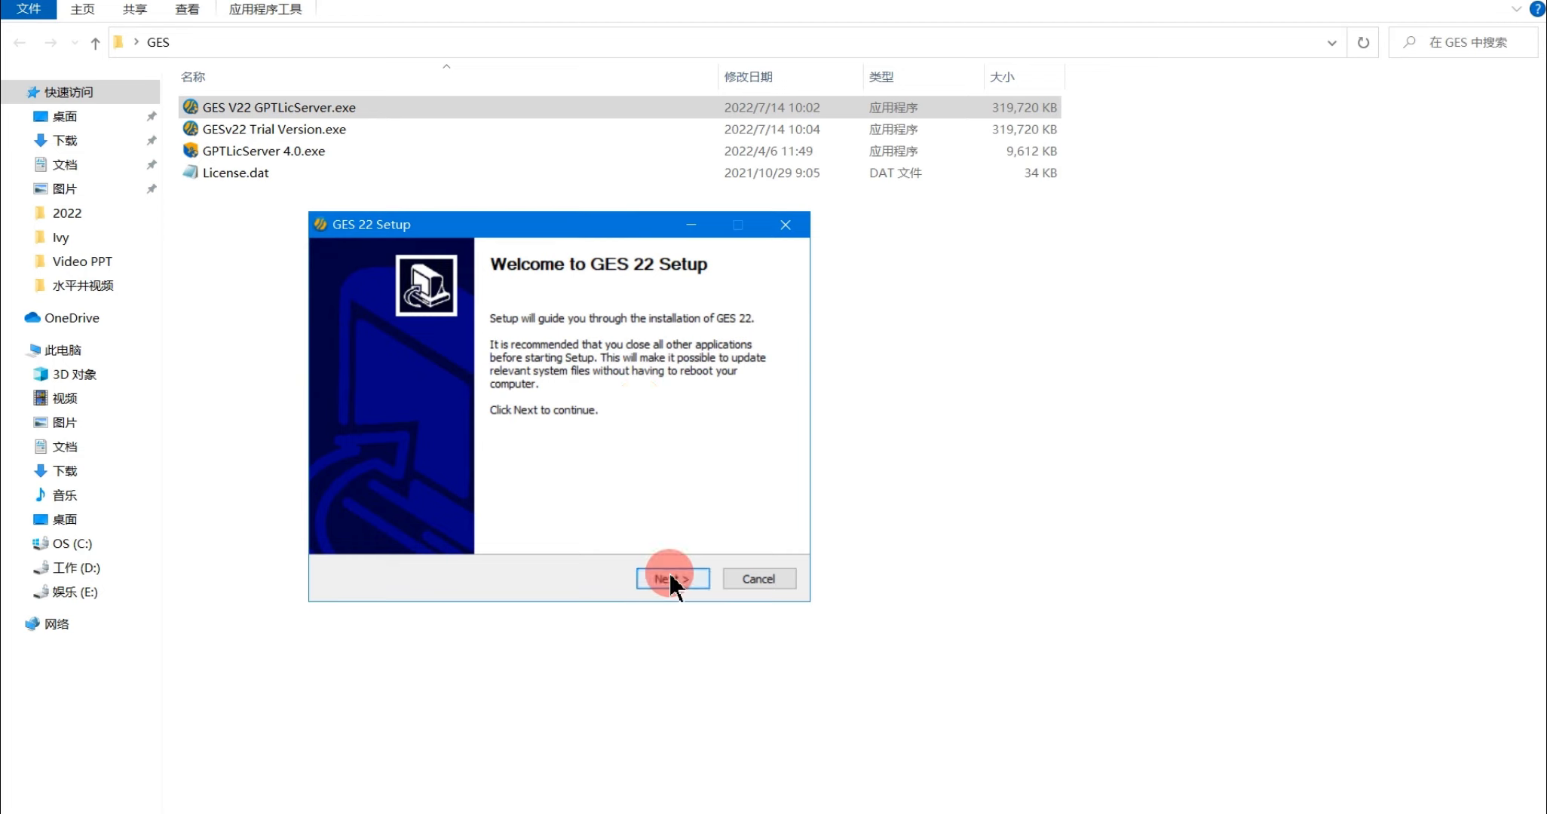
{"action": "left_click", "coordinate": [348, 530]}
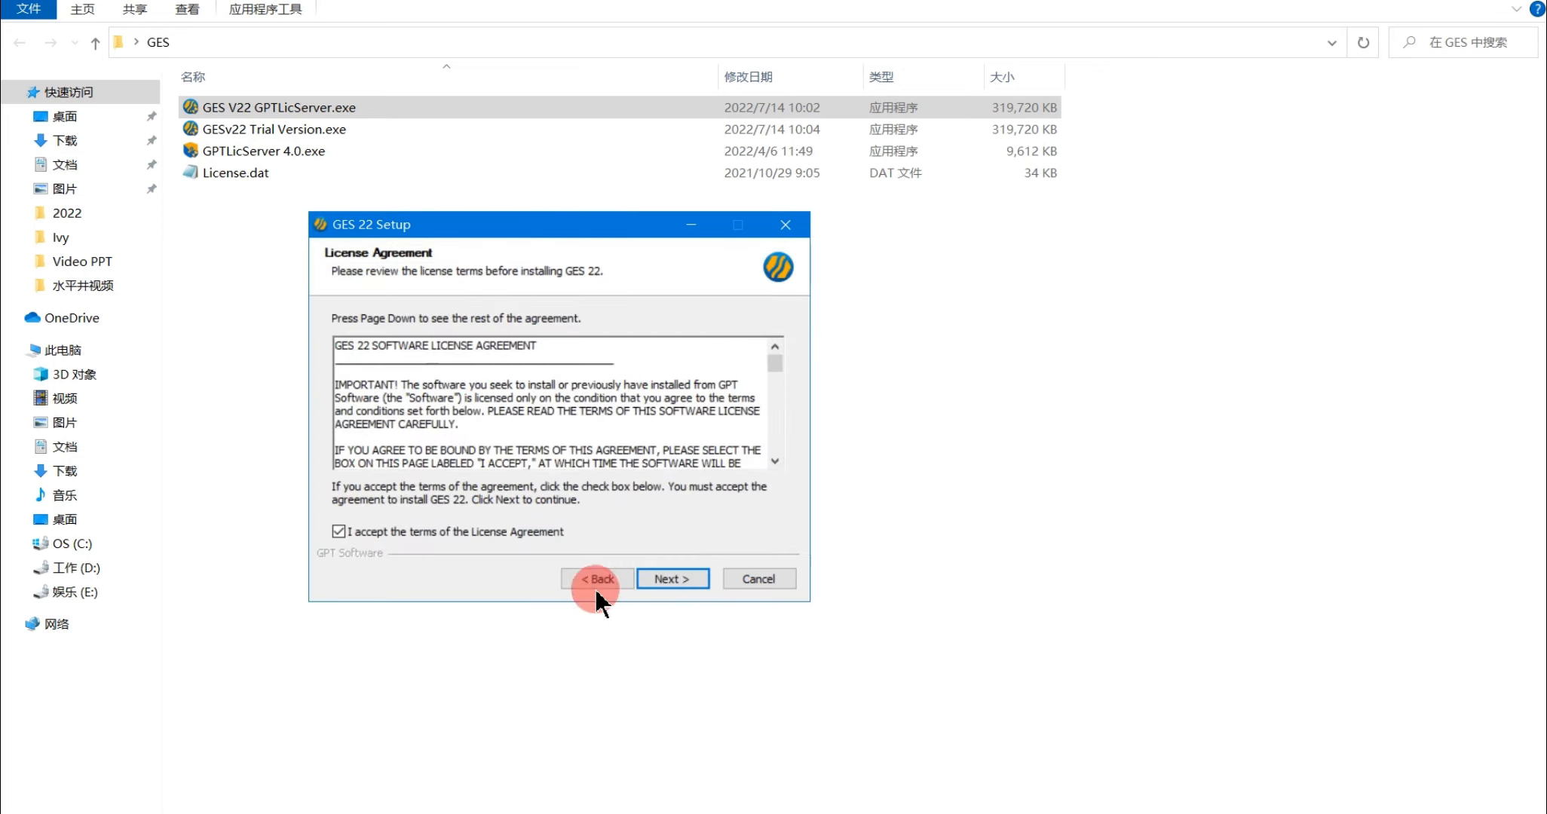
{"action": "left_click", "coordinate": [669, 588]}
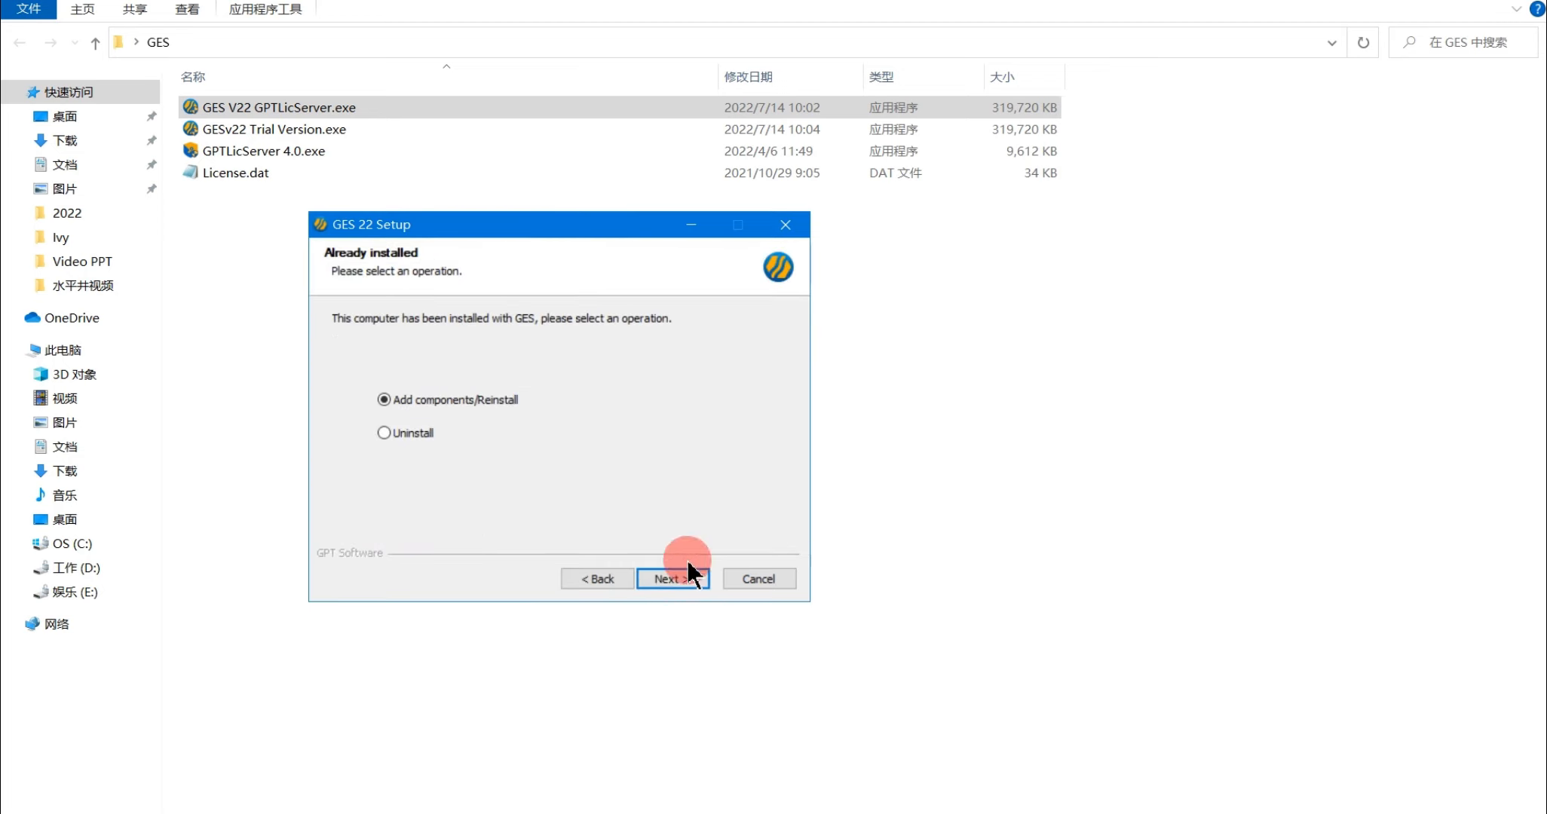
Reinstall GES 22 into C:\Program Files\GPTSoft\GES22 and make GES the default software for project files
{"action": "left_click", "coordinate": [669, 583]}
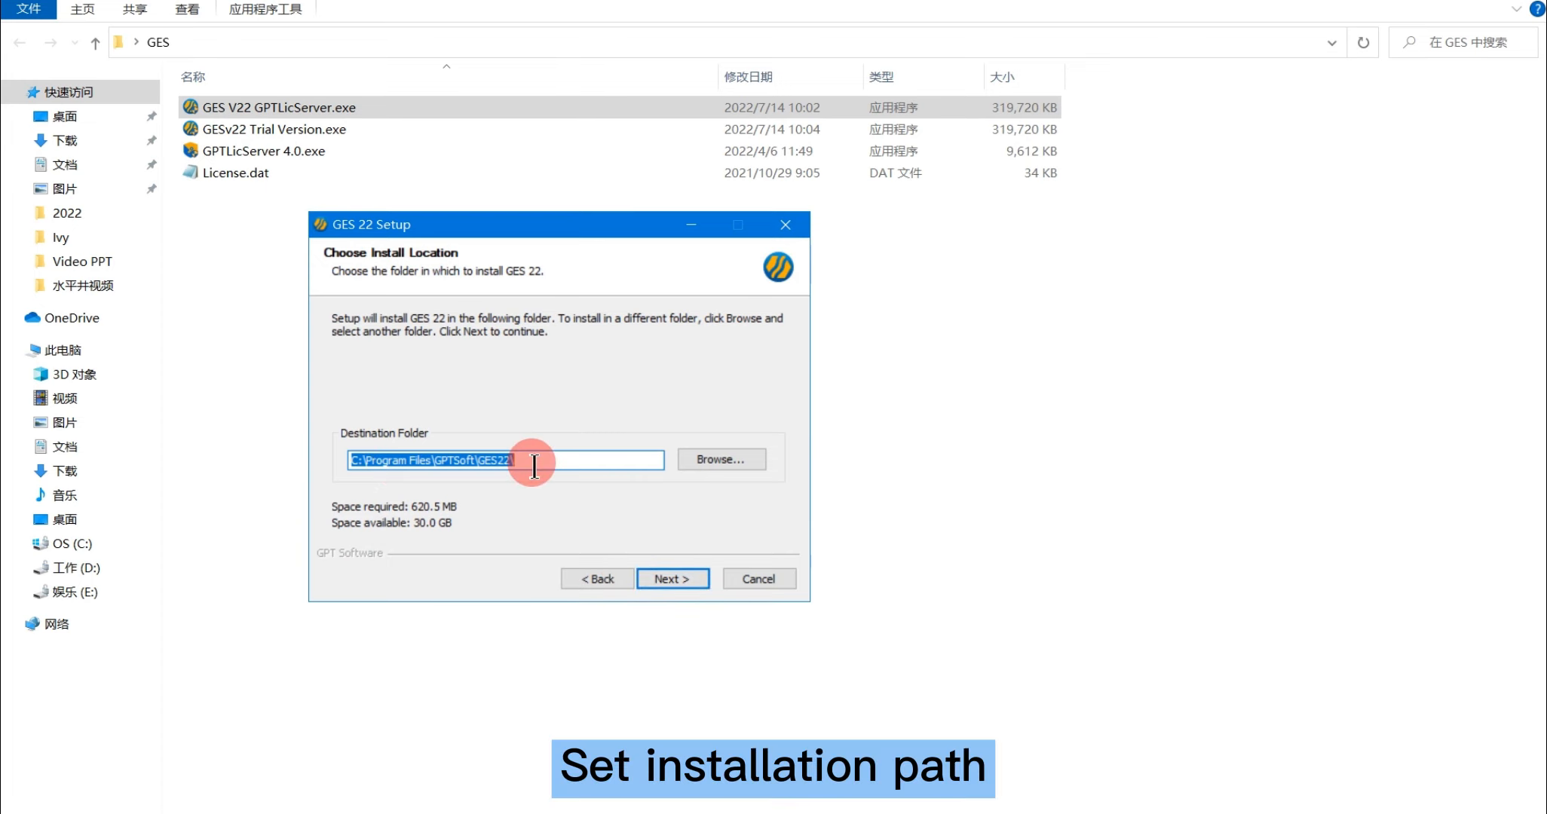
{"action": "left_click", "coordinate": [672, 577]}
{"action": "left_click", "coordinate": [675, 576]}
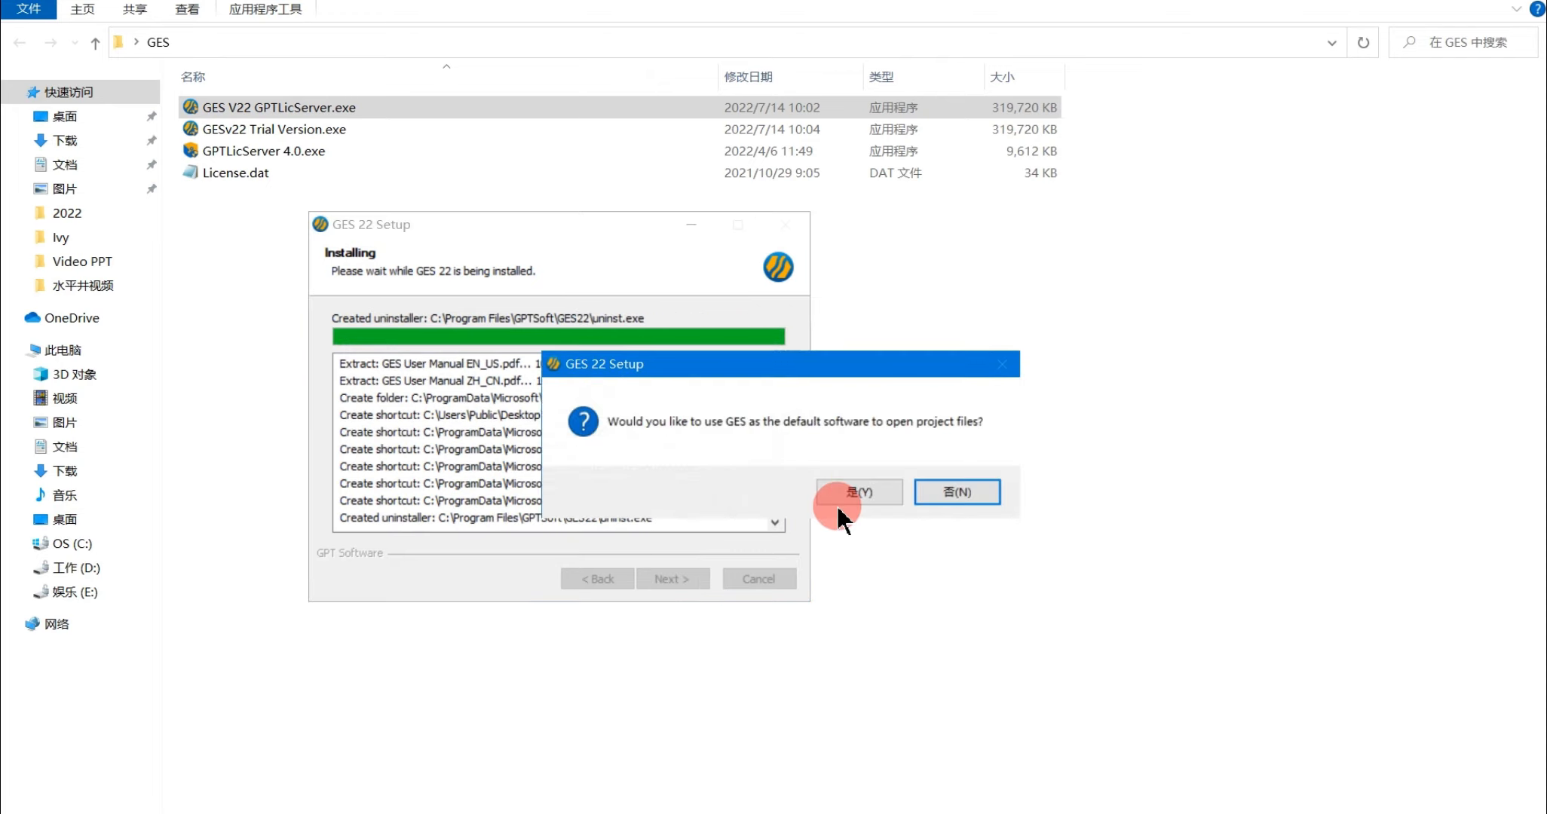
{"action": "left_click", "coordinate": [860, 492]}
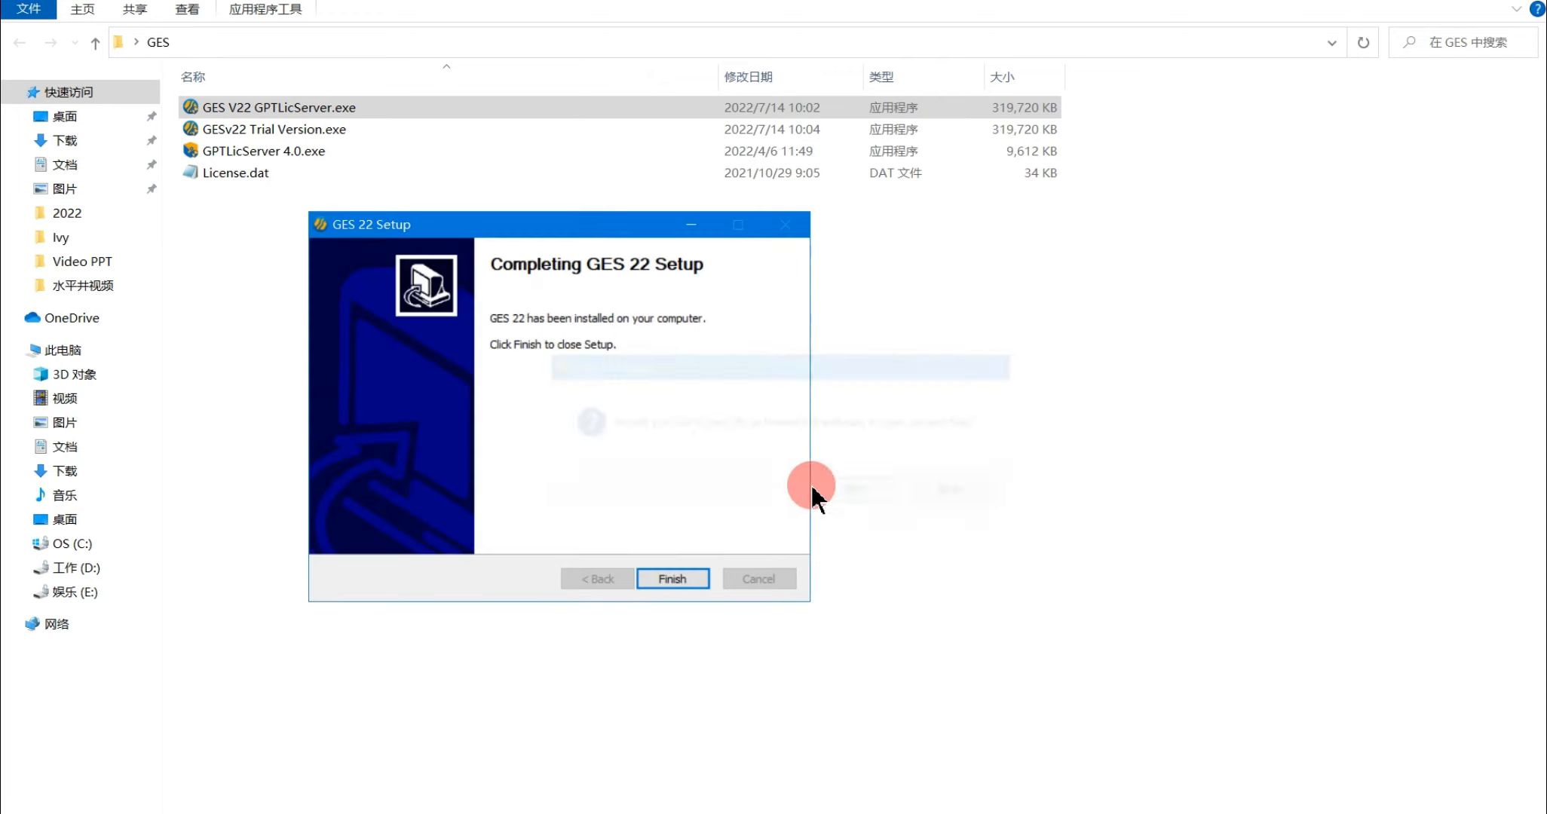
{"action": "left_click", "coordinate": [666, 577]}
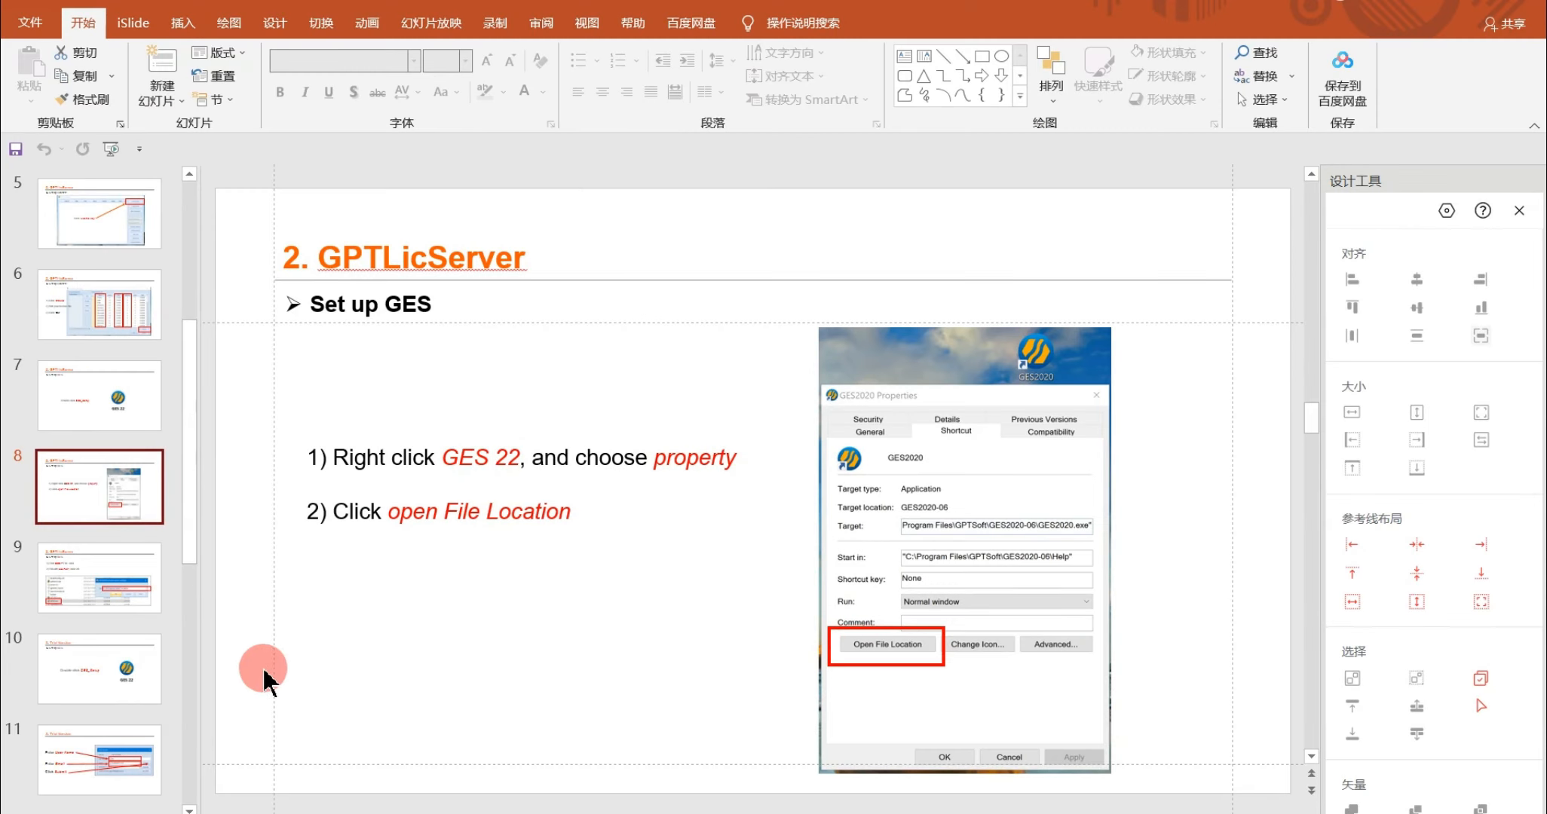
Switch to the desktop and open the file location of the GES 22 shortcut from its properties
{"action": "left_click", "coordinate": [81, 595]}
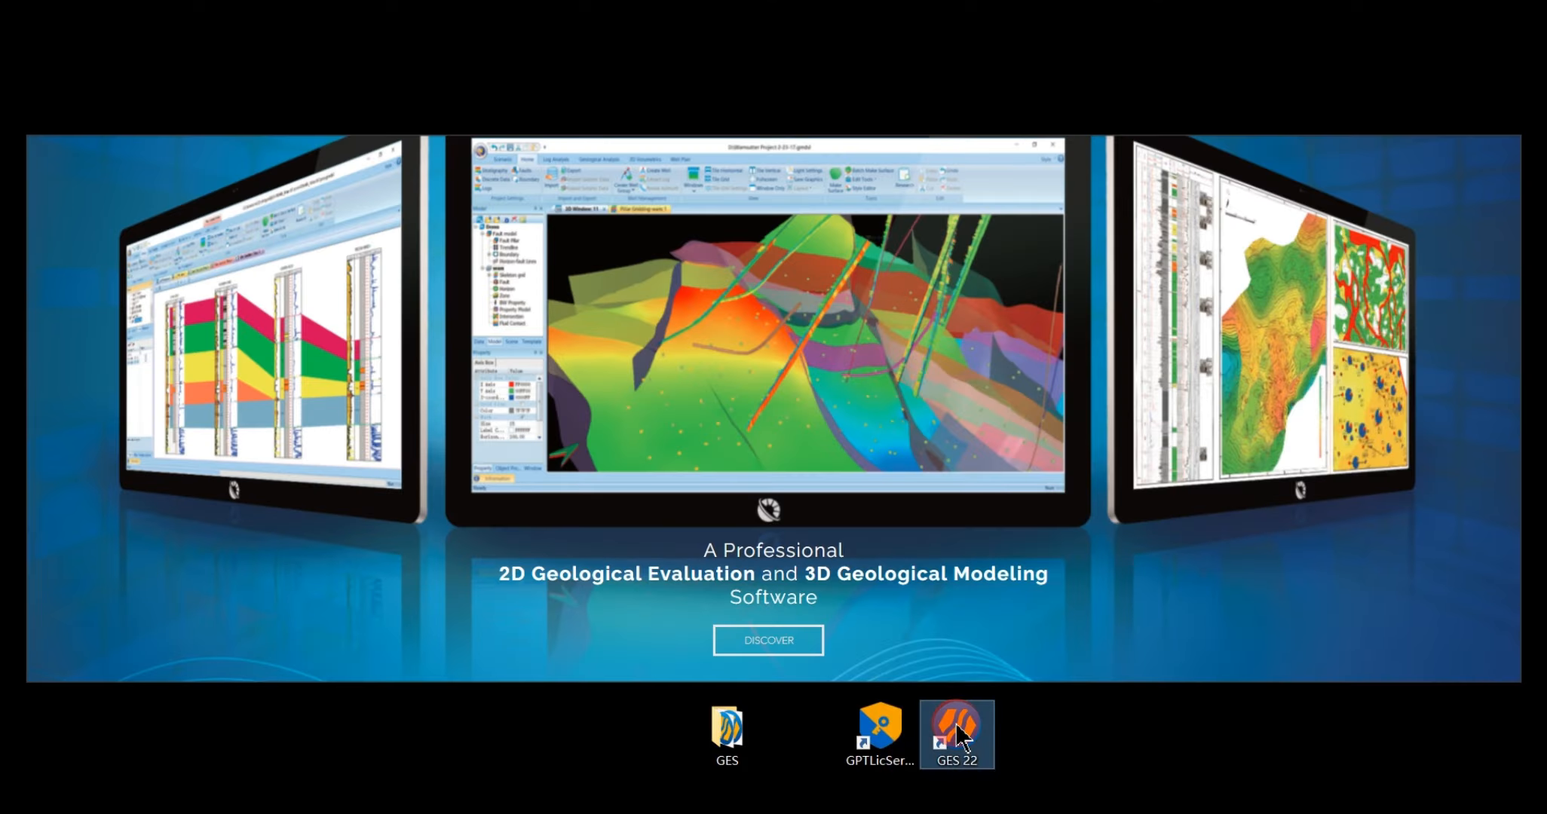
{"action": "right_click", "coordinate": [959, 727]}
{"action": "left_click", "coordinate": [999, 787]}
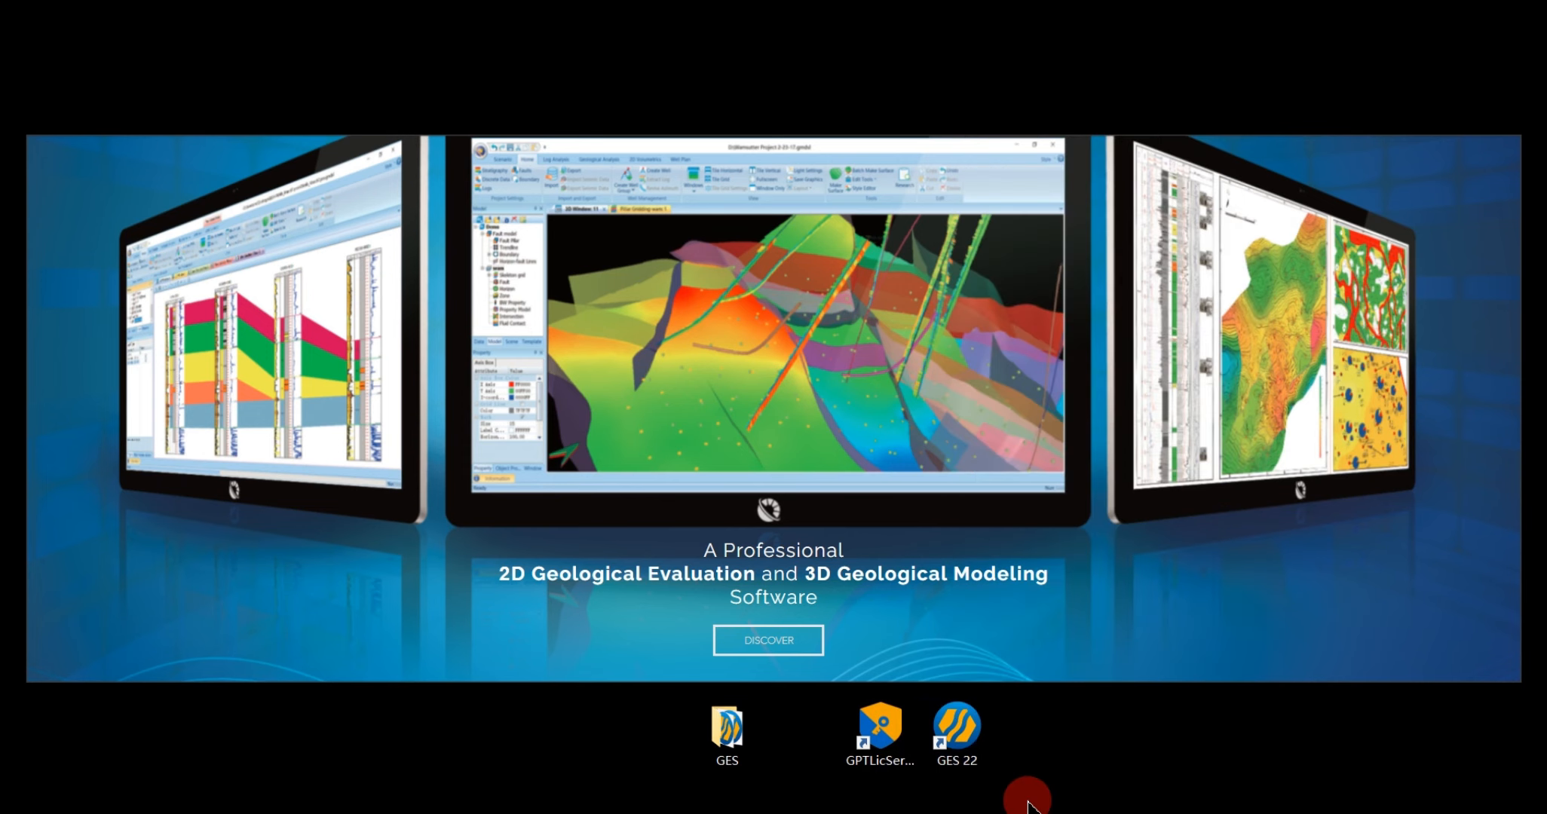
{"action": "left_click", "coordinate": [1046, 644]}
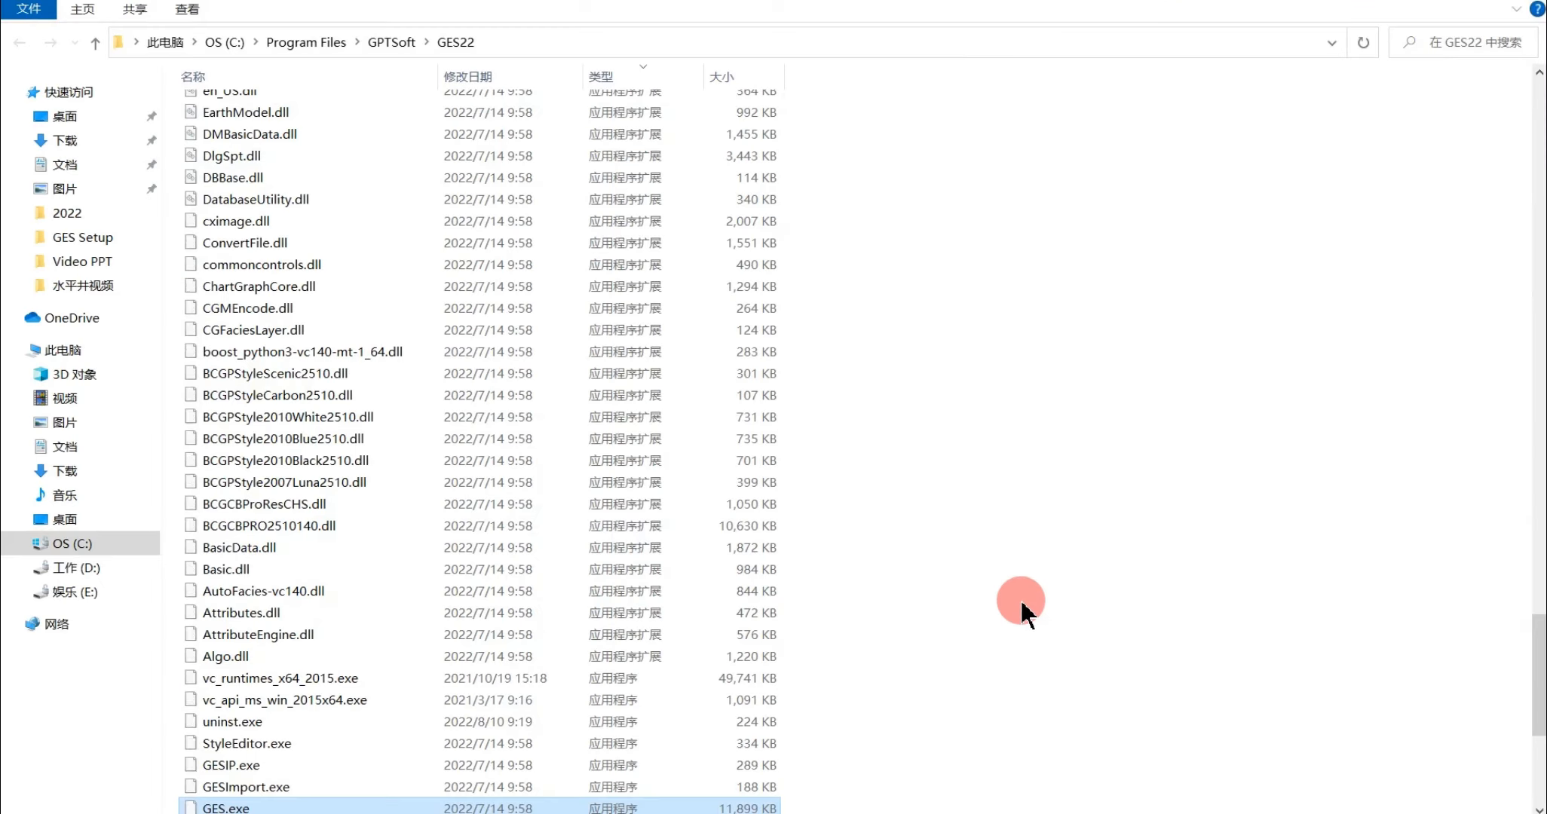
Launch the license server settings tool GESIP.exe from the GES22 installation folder
{"action": "scroll", "coordinate": [257, 626], "scroll_direction": "down", "scroll_amount": 4}
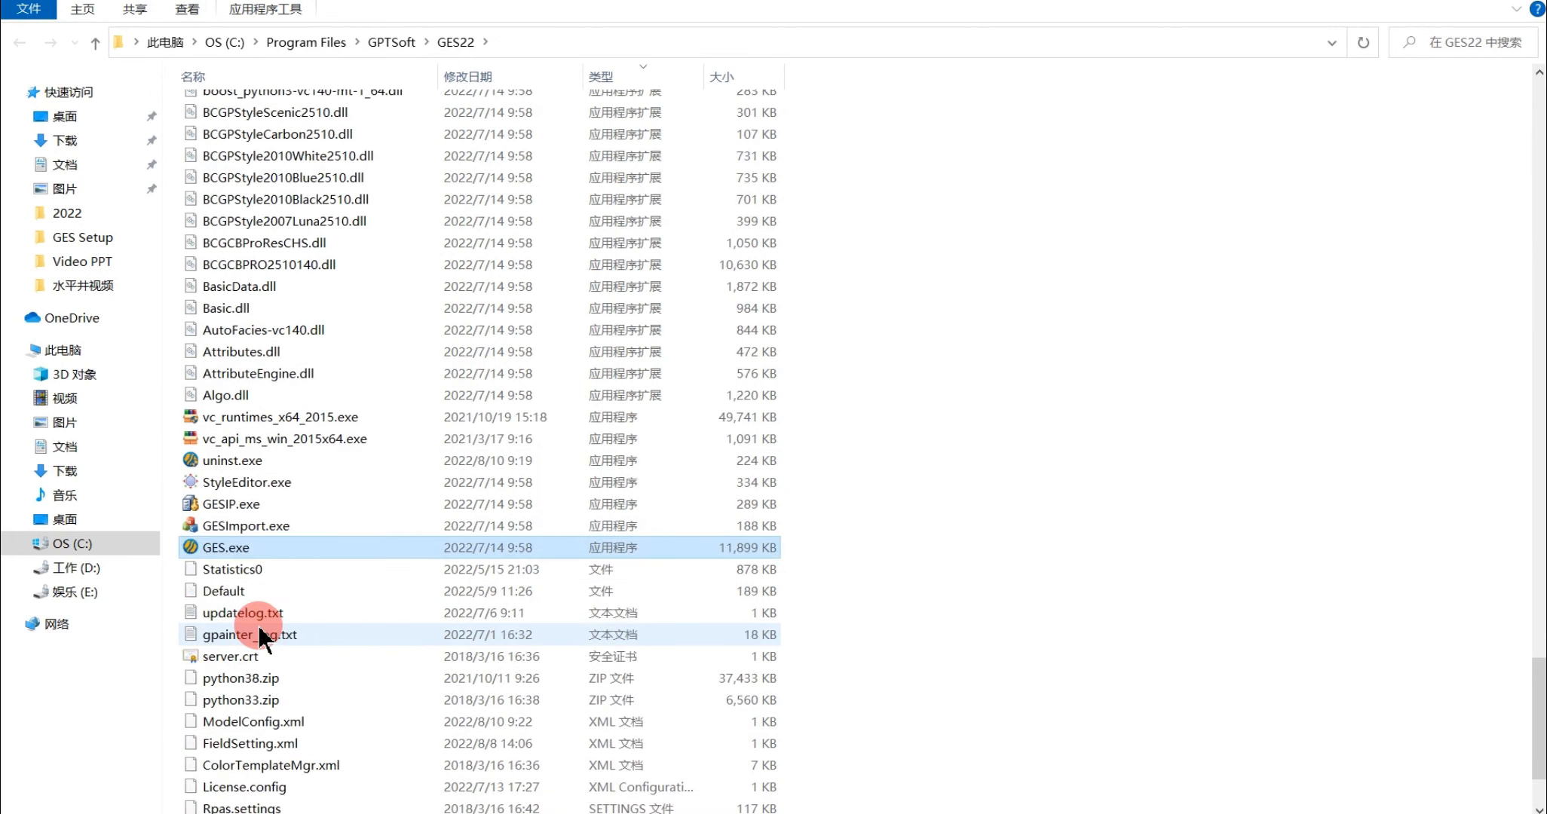
{"action": "left_click", "coordinate": [226, 502]}
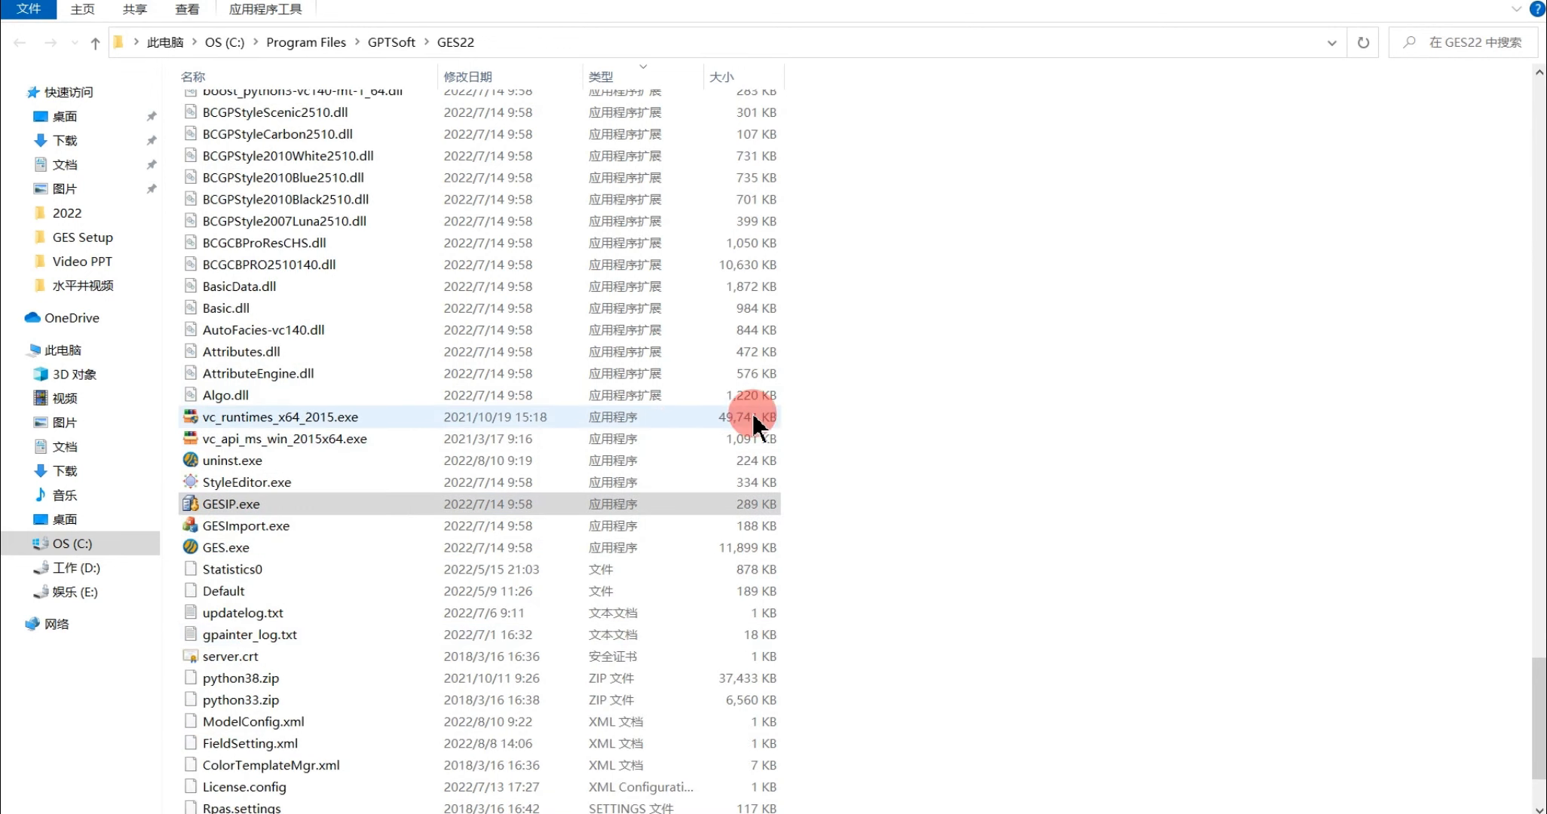
{"action": "left_click_drag", "start_coordinate": [935, 311], "coordinate": [745, 434]}
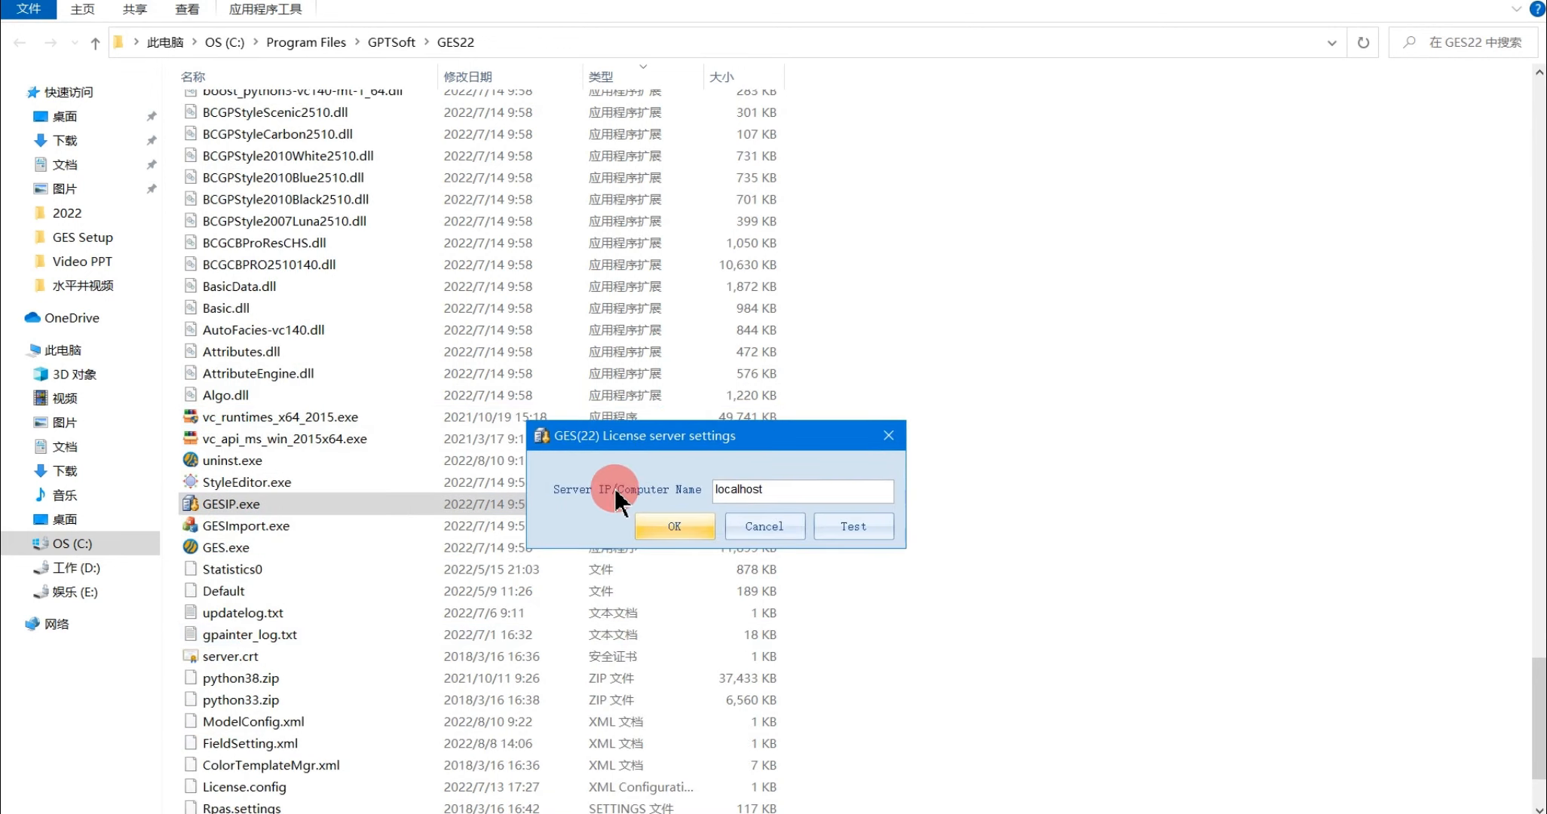
Enter 192.168.4.100 as the license server's IP or computer name for GES 22
{"action": "left_click", "coordinate": [820, 493]}
{"action": "left_click_drag", "start_coordinate": [715, 491], "coordinate": [787, 501]}
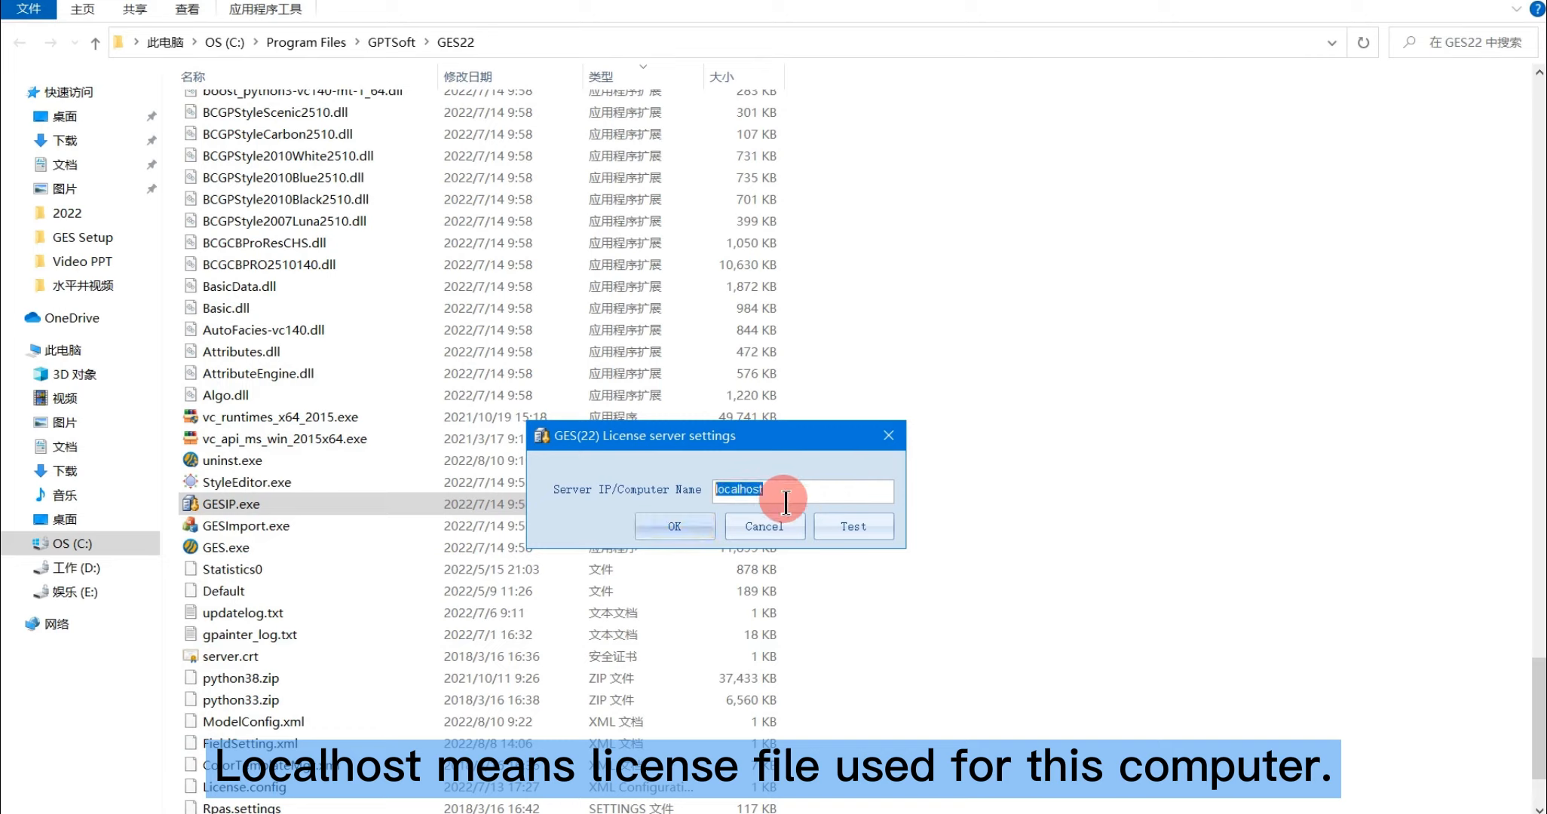
{"action": "left_click", "coordinate": [787, 501]}
{"action": "key", "text": "ctrl+a"}
{"action": "type", "text": "1"}
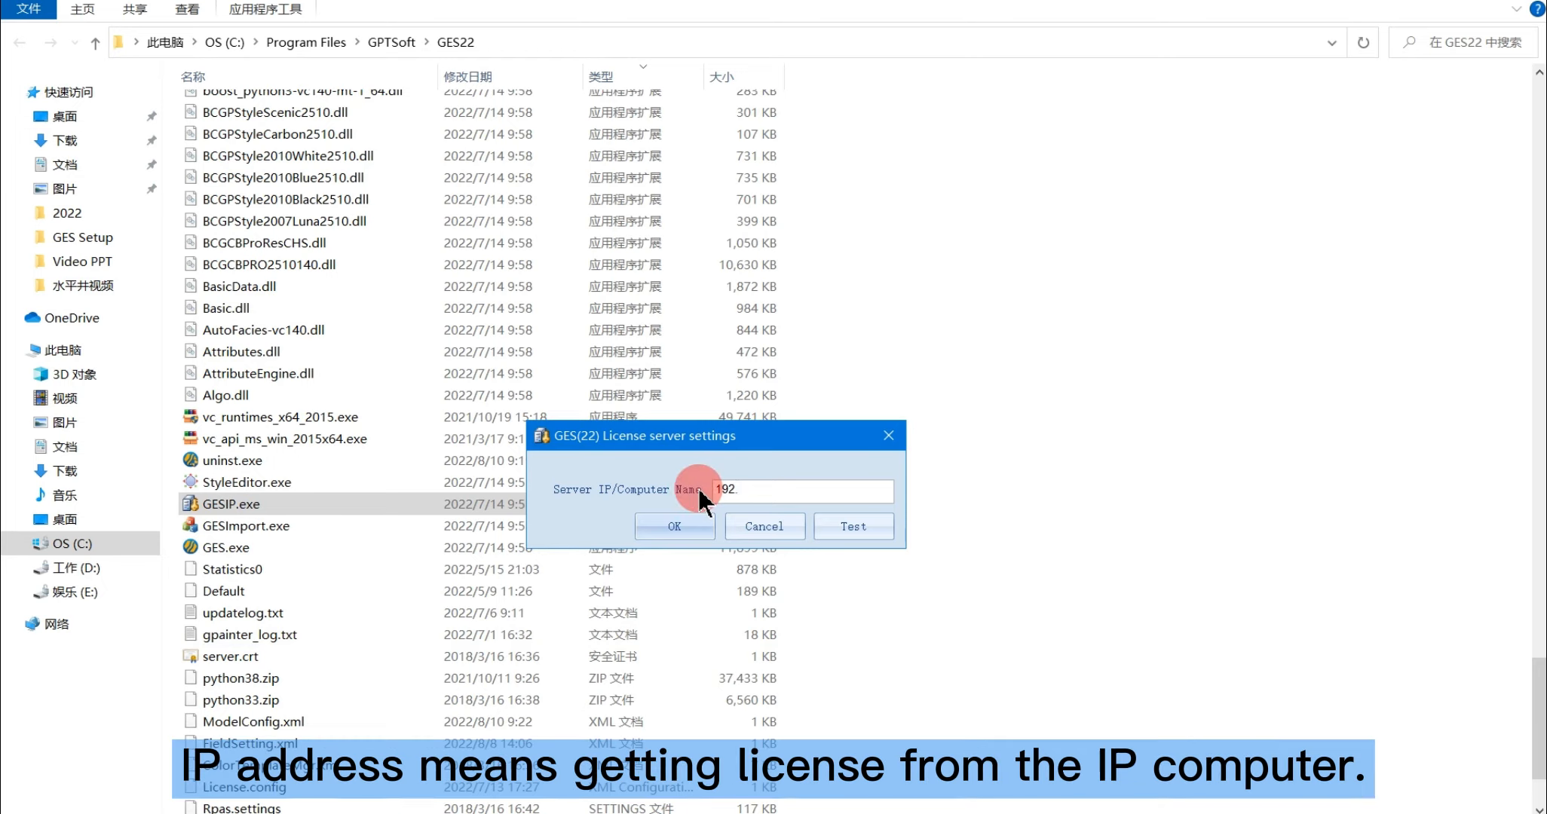
{"action": "type", "text": "92.168.4.100"}
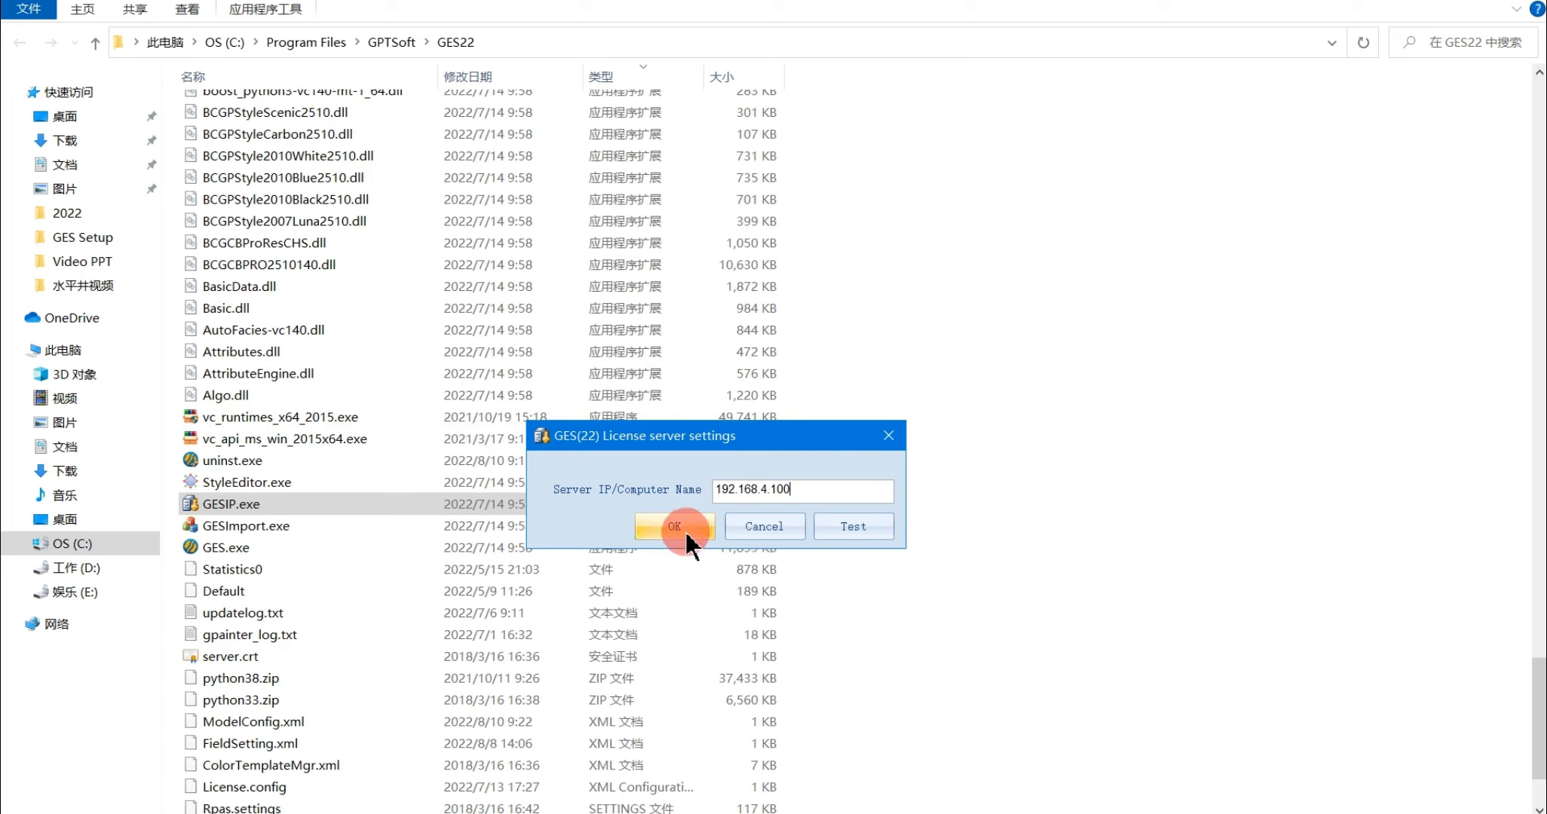
Set the license server's IP or computer name to localhost and test the connection
{"action": "left_click_drag", "start_coordinate": [805, 490], "coordinate": [683, 495]}
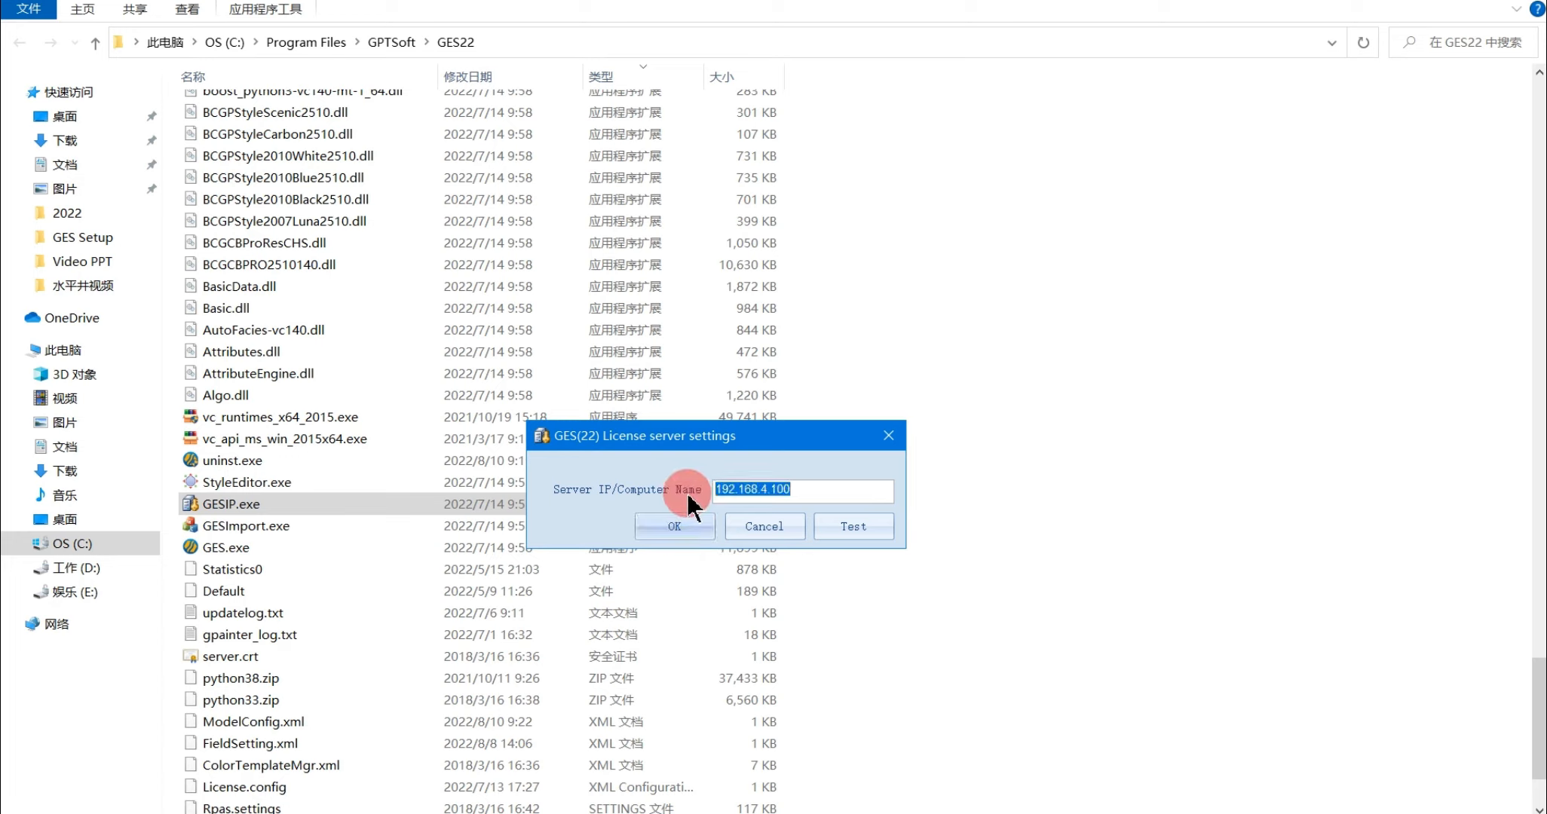
{"action": "type", "text": "localhost"}
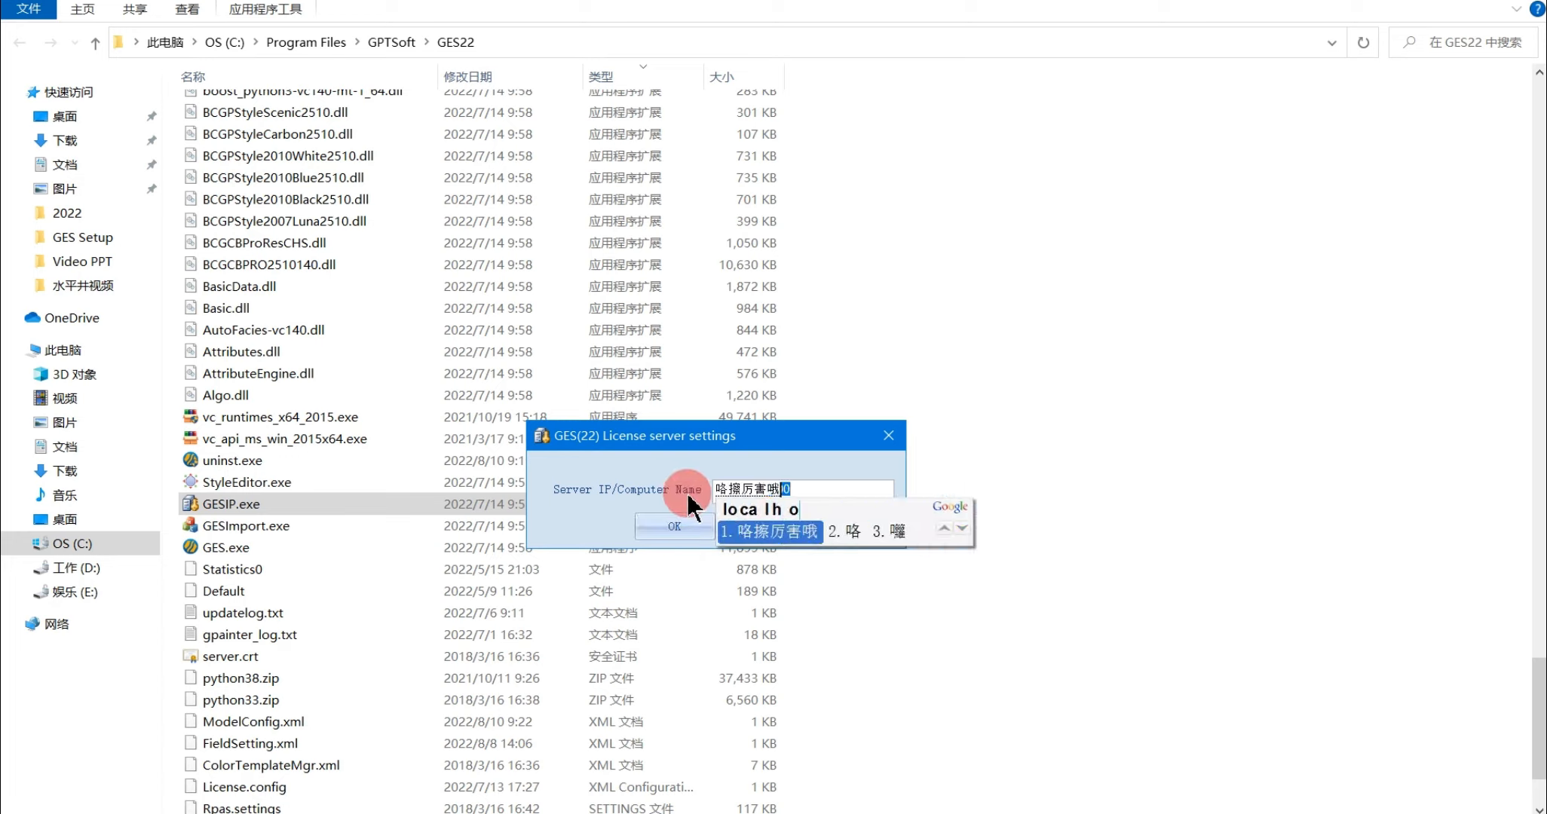
{"action": "key", "text": "Return"}
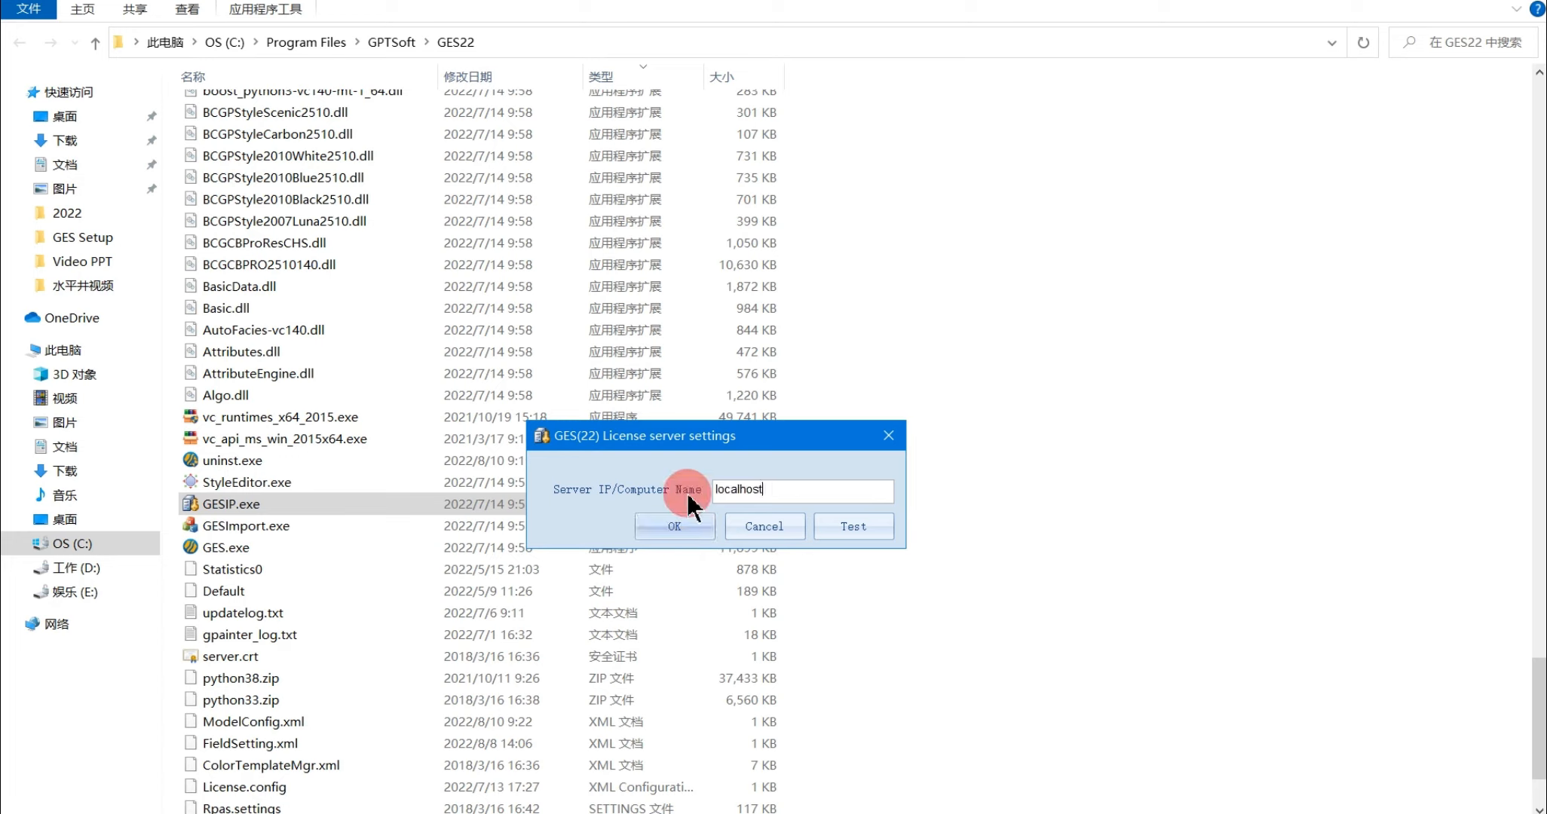
{"action": "left_click", "coordinate": [854, 530]}
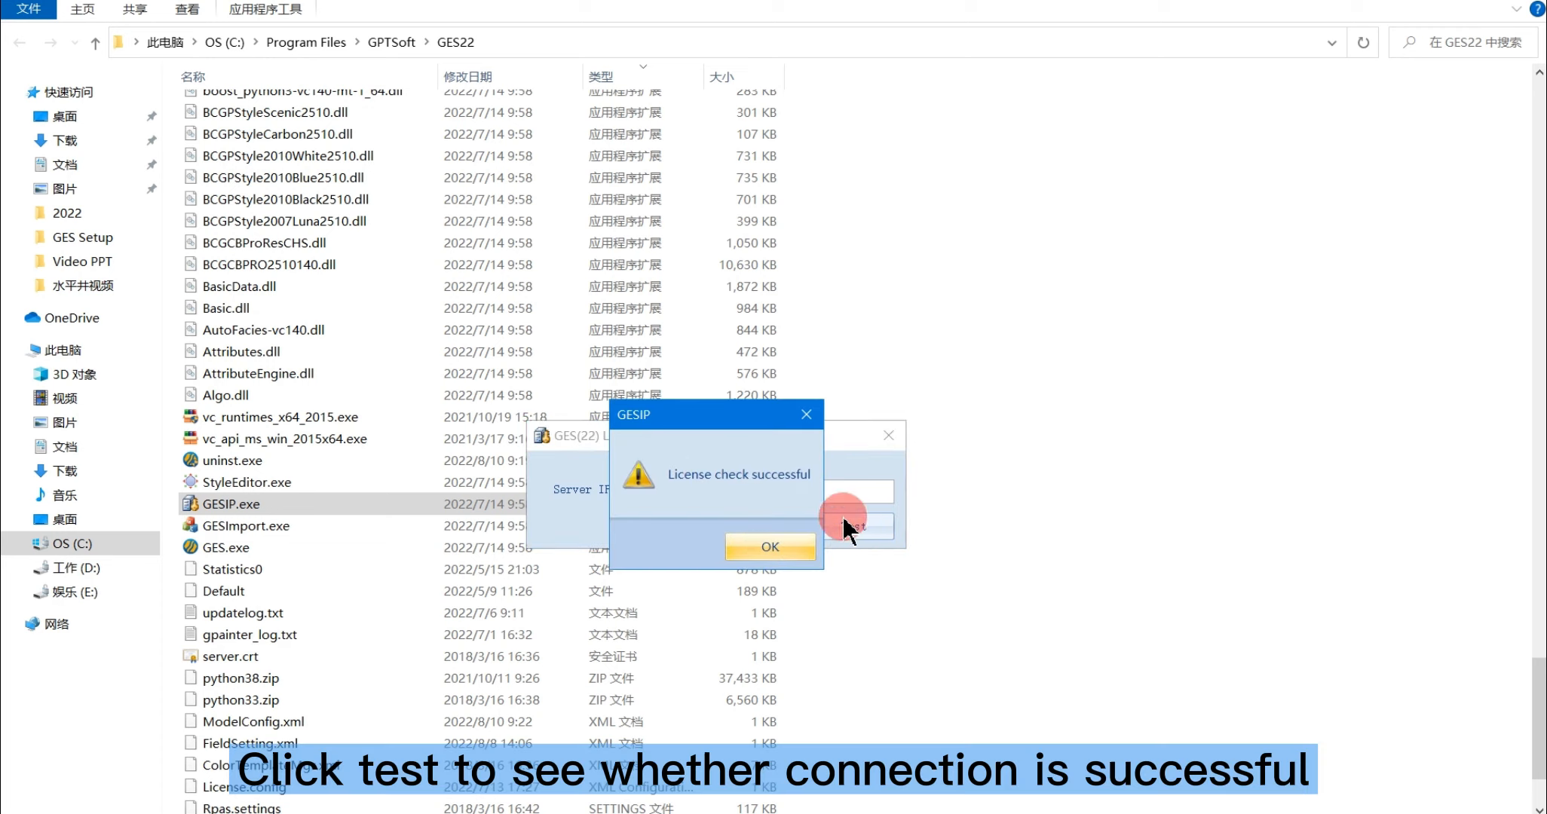
{"action": "left_click", "coordinate": [761, 546]}
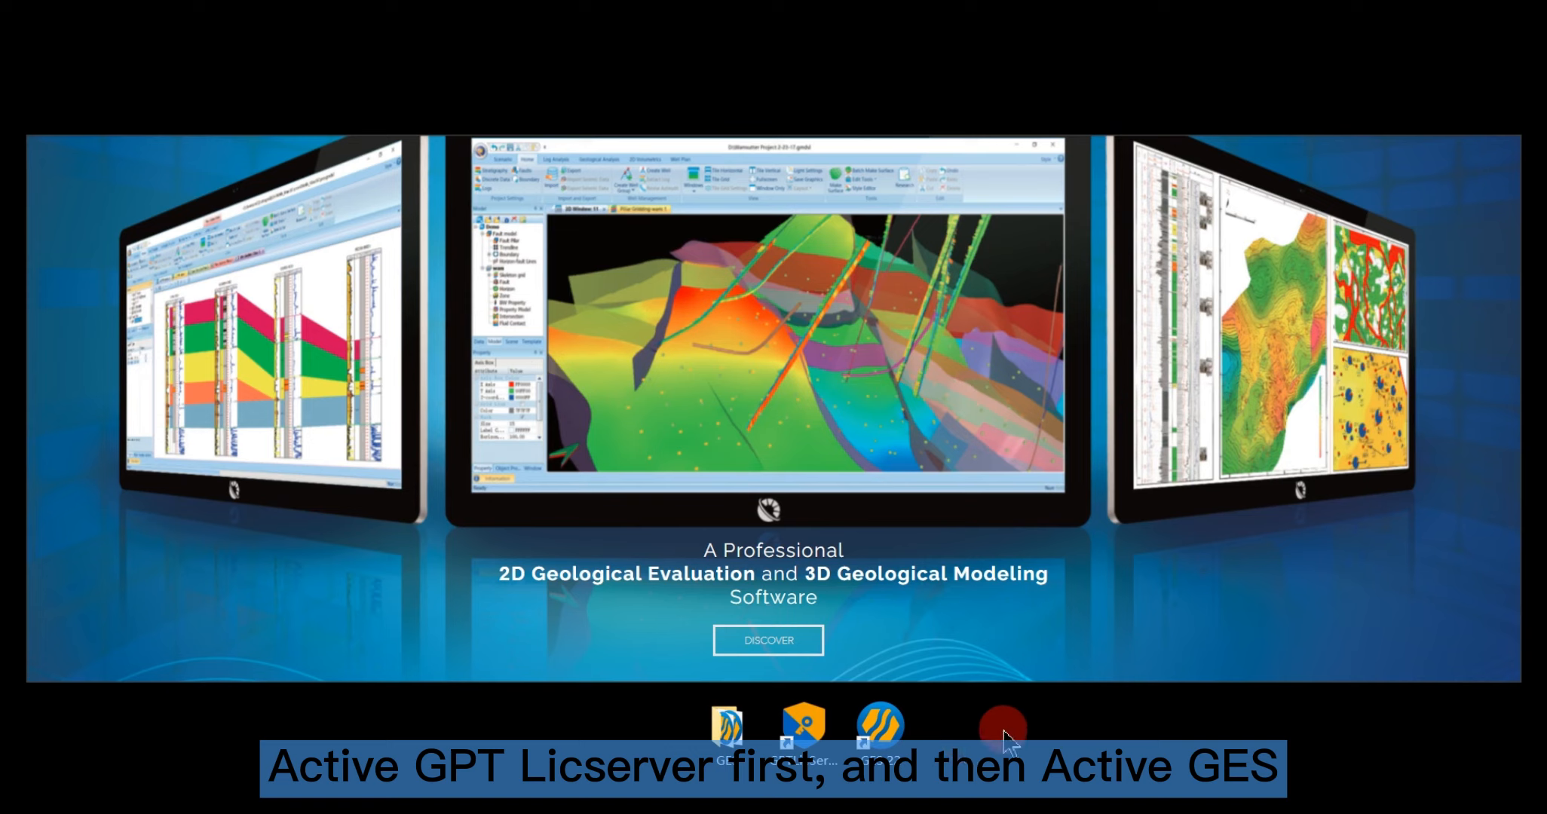
Launch GES 22 from the desktop and minimize its window
{"action": "double_click", "coordinate": [882, 725]}
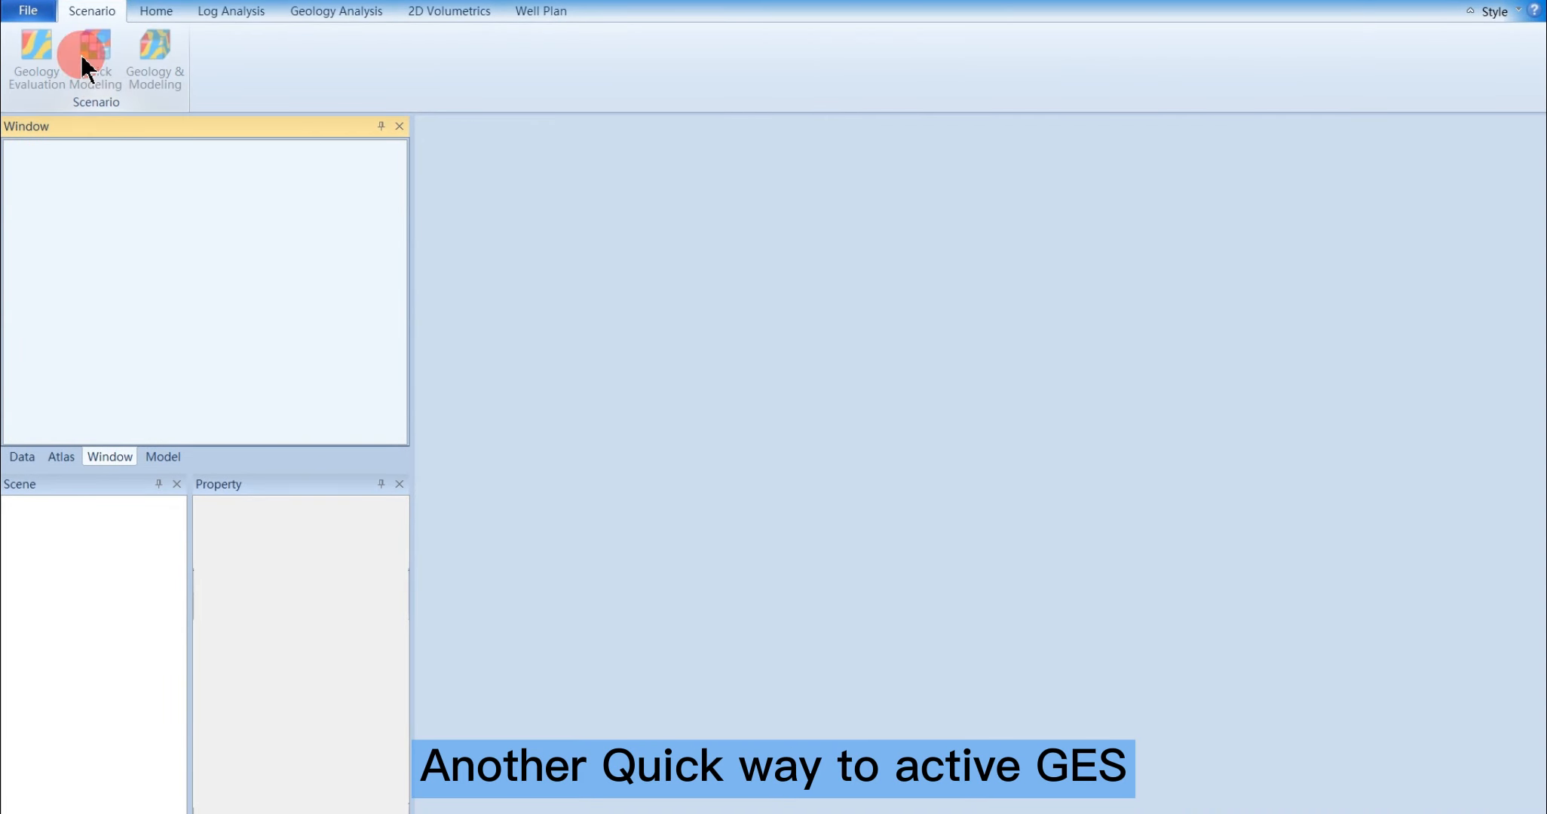
{"action": "left_click", "coordinate": [27, 11]}
{"action": "left_click", "coordinate": [1427, 1]}
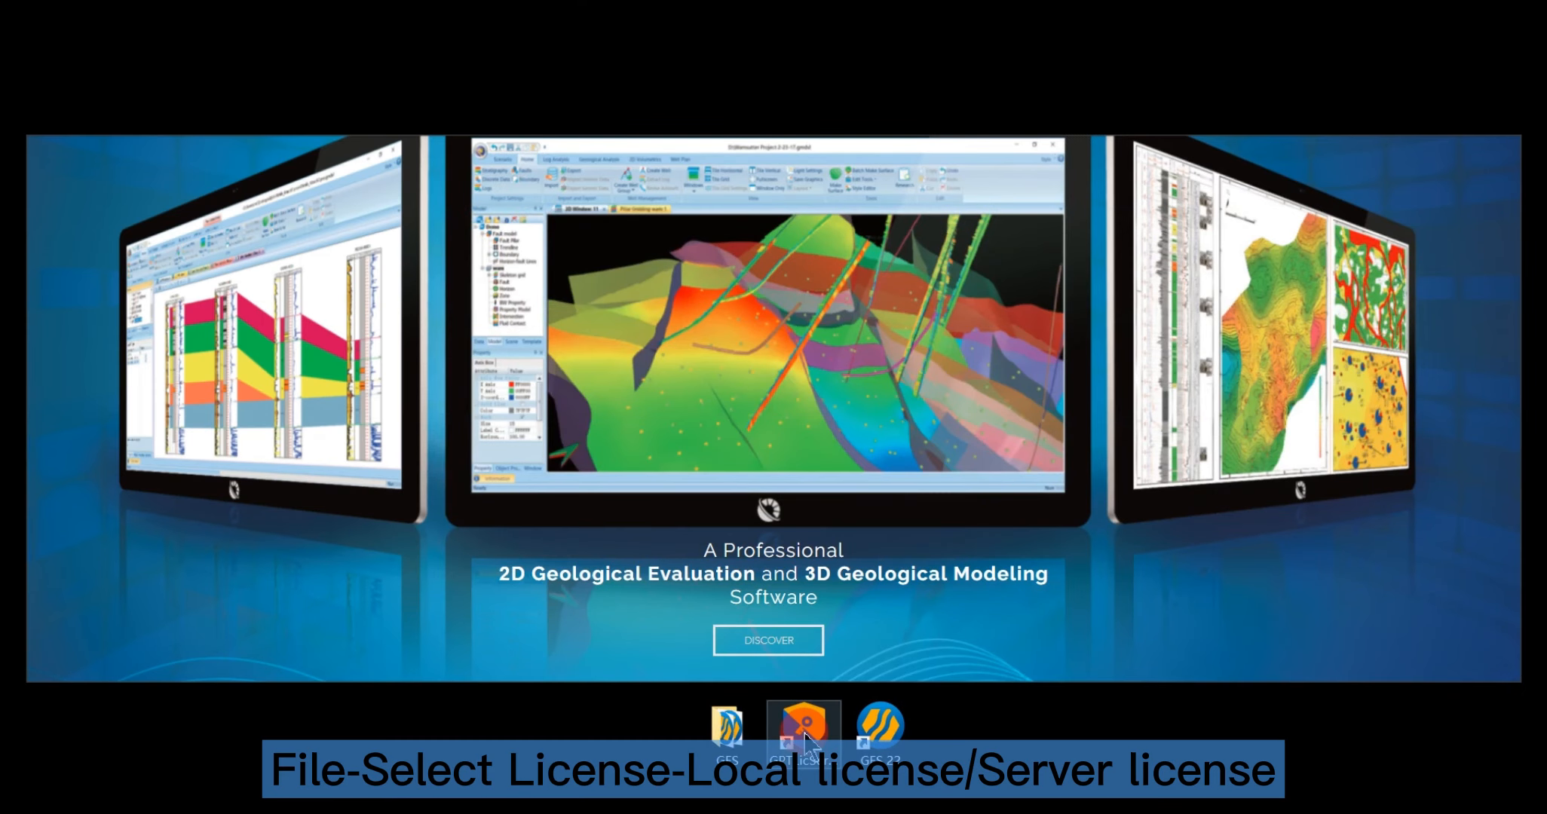
Open the file location of the desktop's GPTLicServer4.0 shortcut from its properties
{"action": "right_click", "coordinate": [805, 729]}
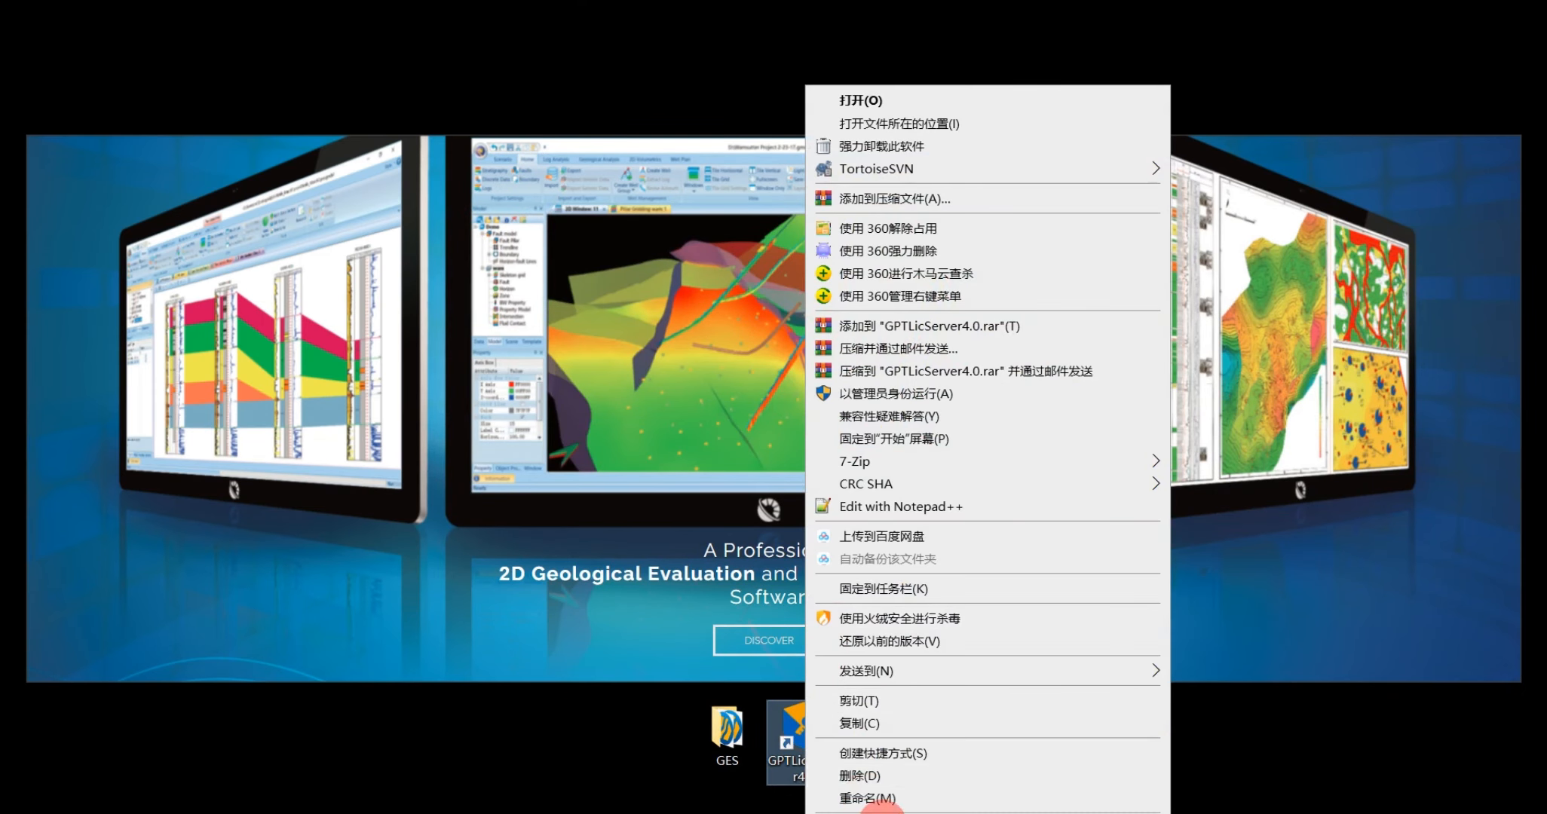
{"action": "left_click", "coordinate": [882, 809]}
{"action": "left_click", "coordinate": [893, 637]}
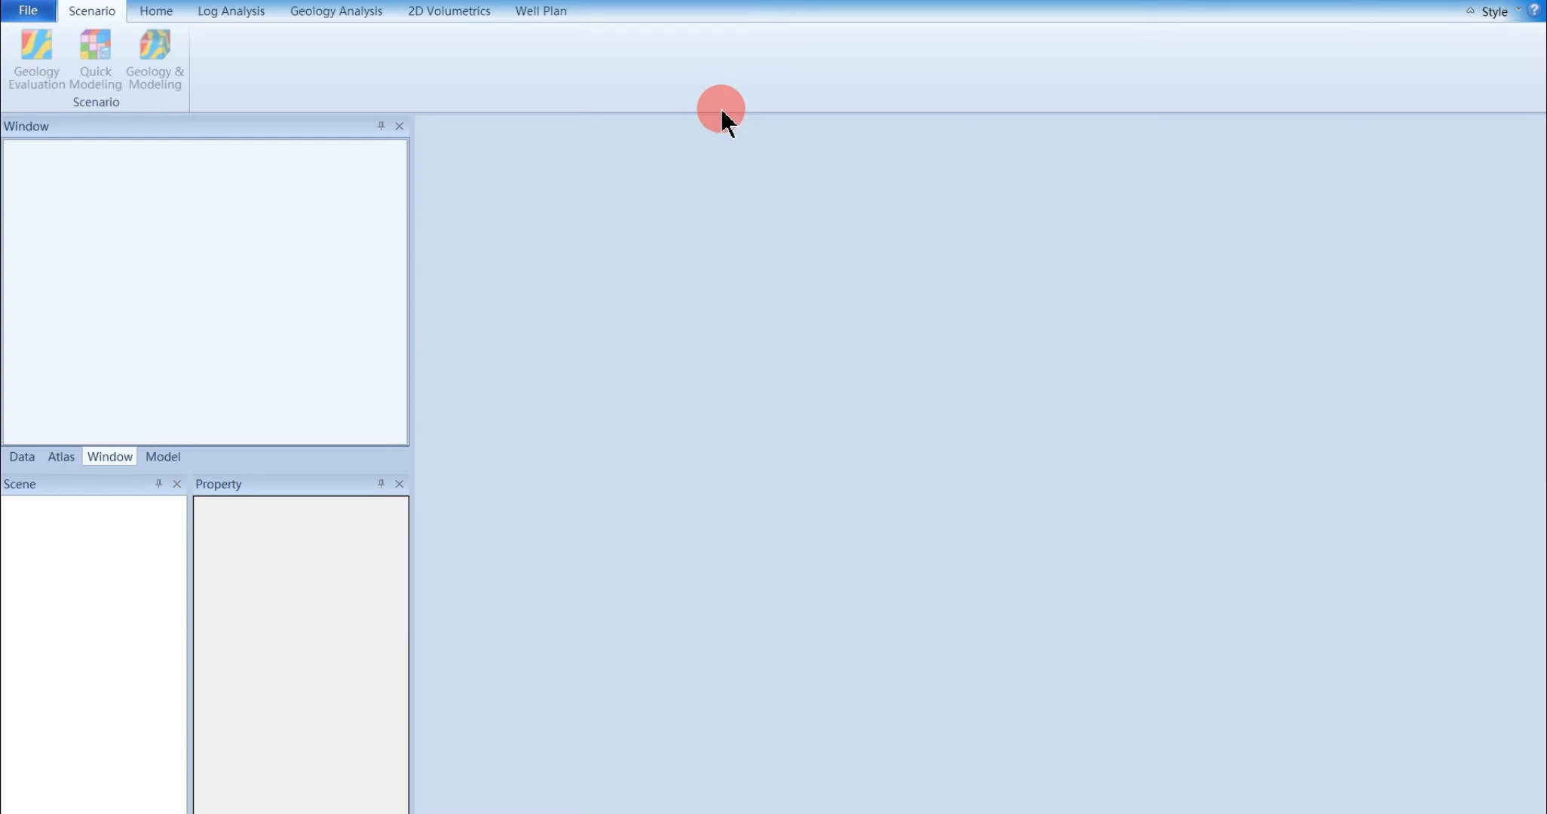
Choose the local license in GES 22 with the C:\Program Files (x86)\GPTSoft\GPTLicServer4.0 path, and close the license server window
{"action": "left_click_drag", "start_coordinate": [632, 0], "coordinate": [851, 244]}
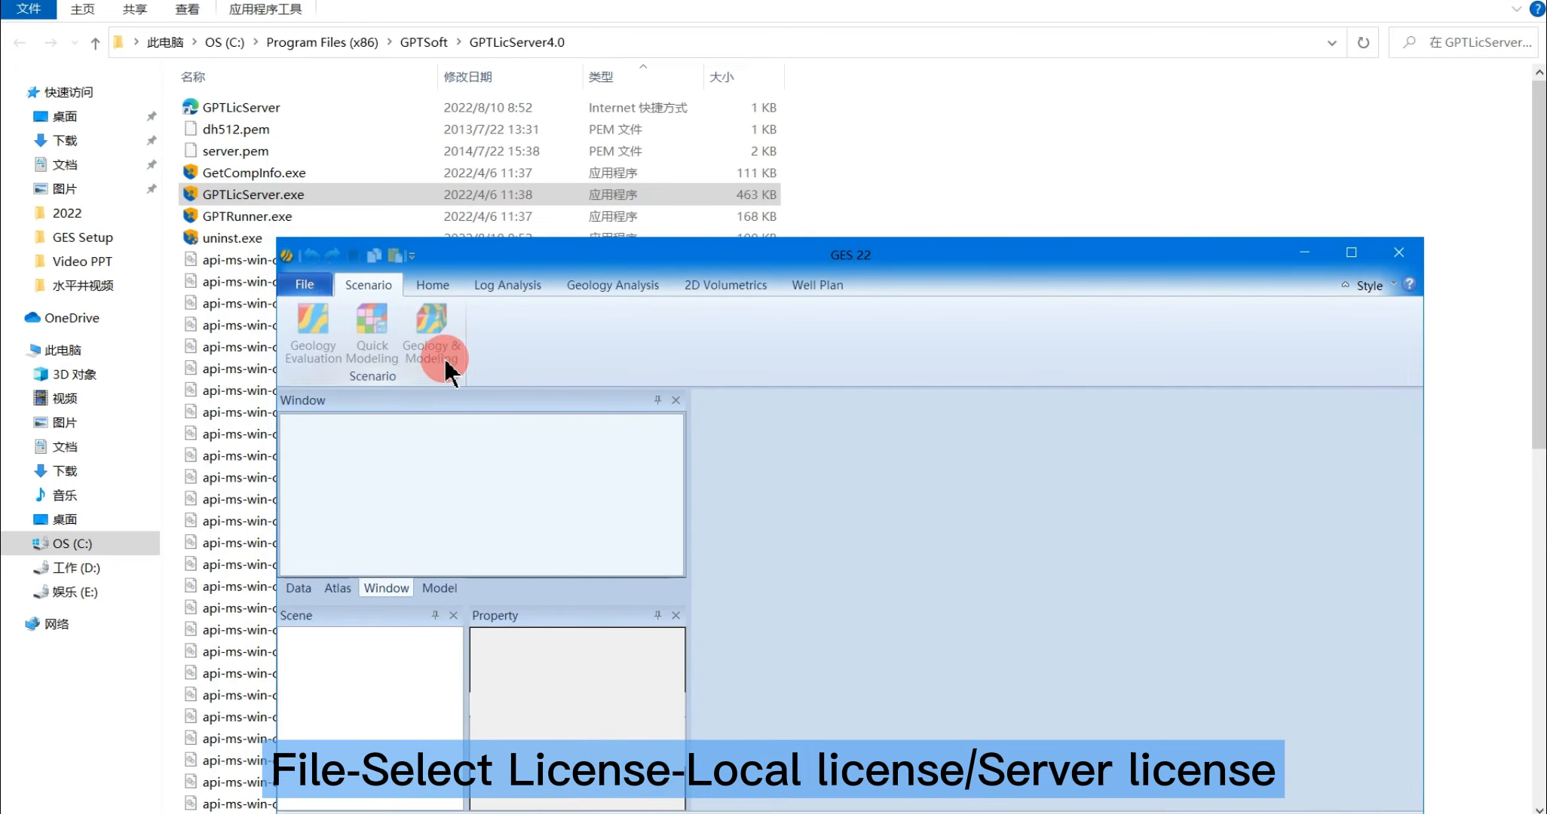
{"action": "left_click", "coordinate": [305, 285]}
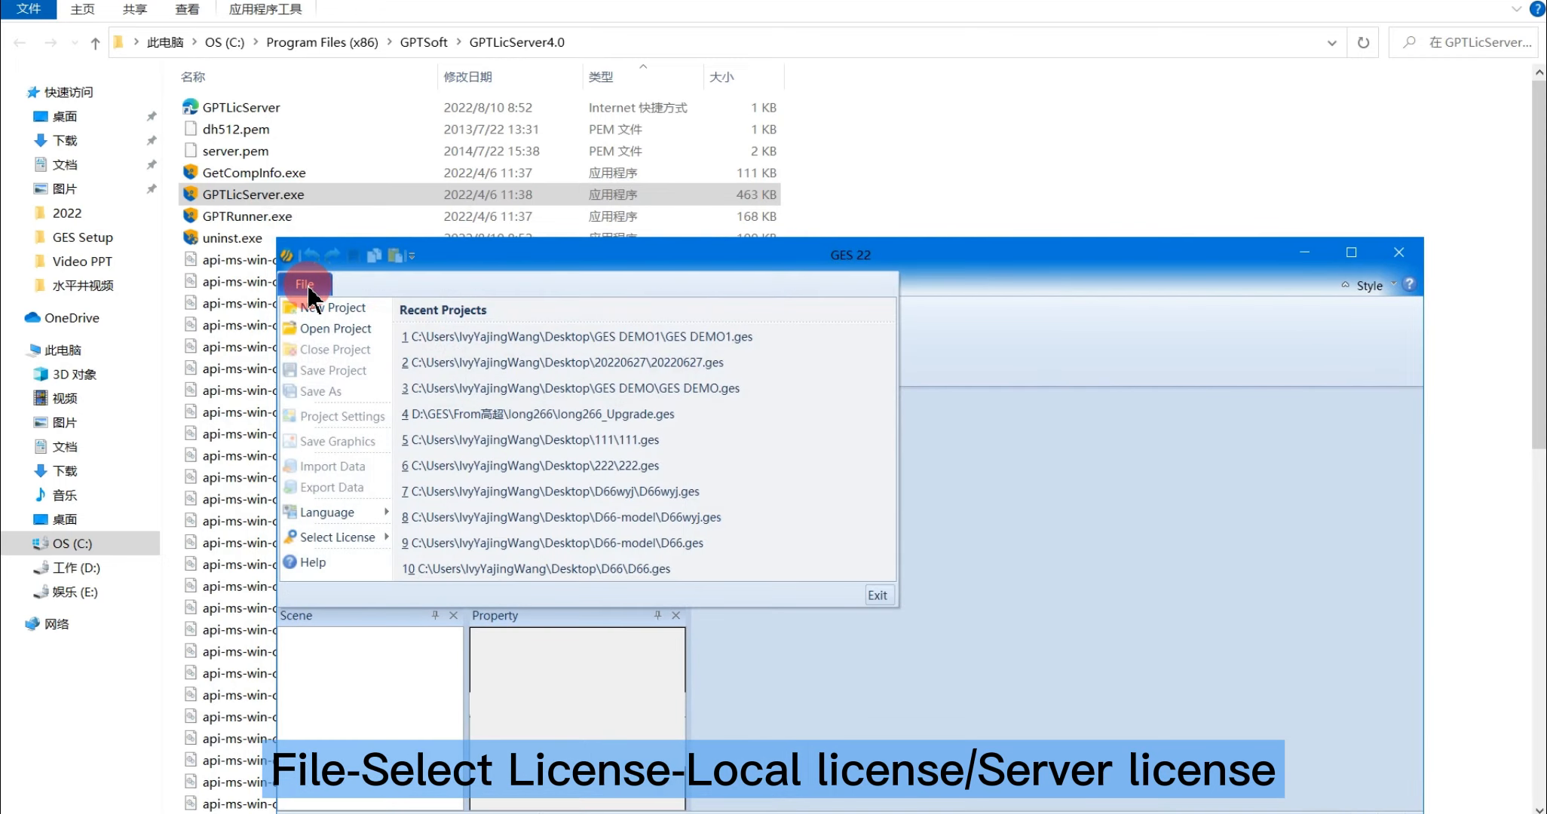
{"action": "left_click", "coordinate": [389, 534]}
{"action": "left_click", "coordinate": [441, 337]}
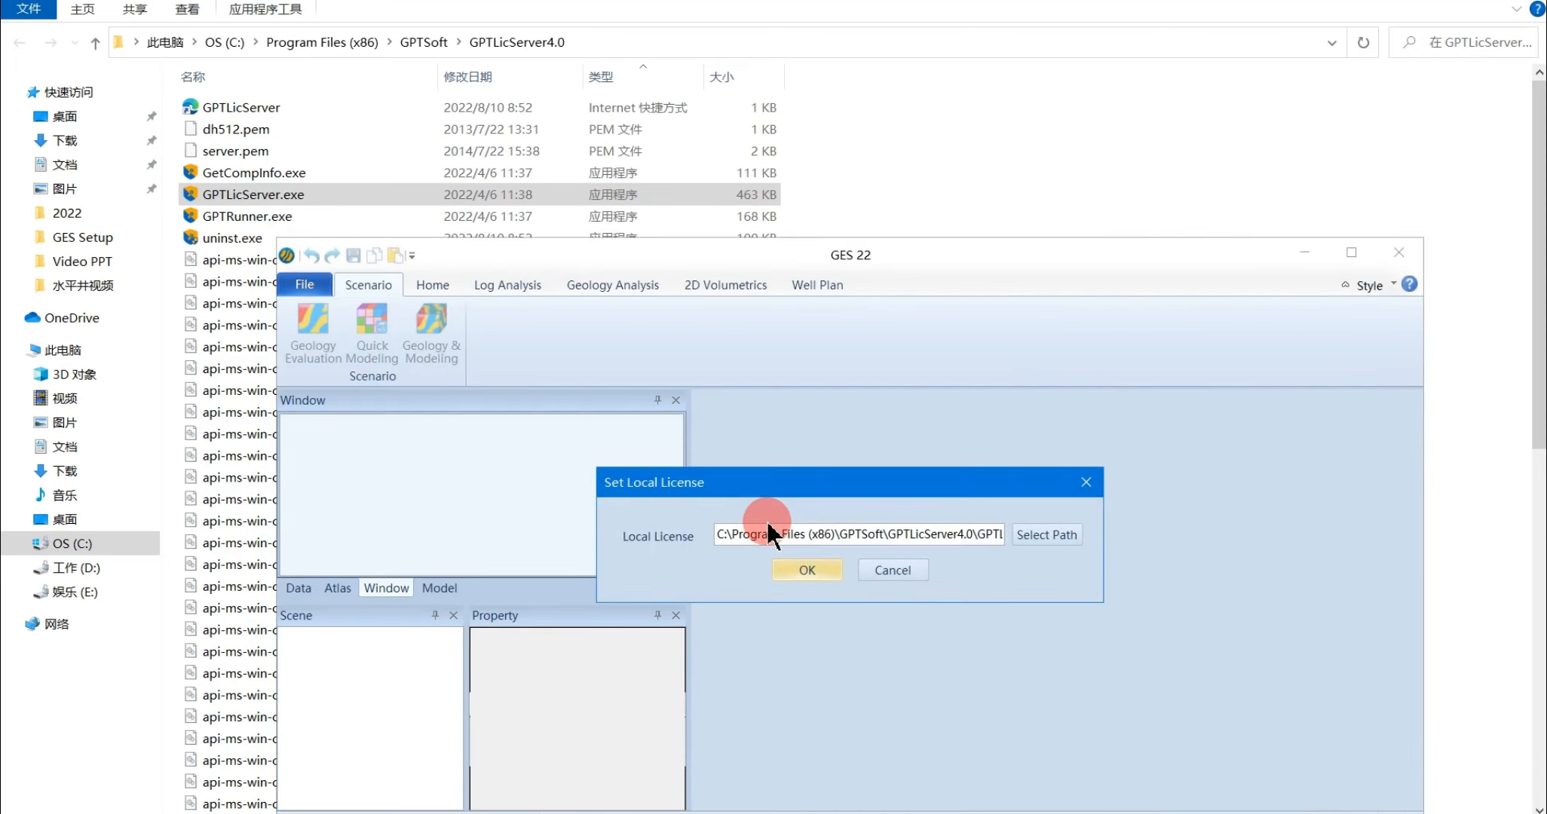
{"action": "left_click_drag", "start_coordinate": [793, 478], "coordinate": [683, 495]}
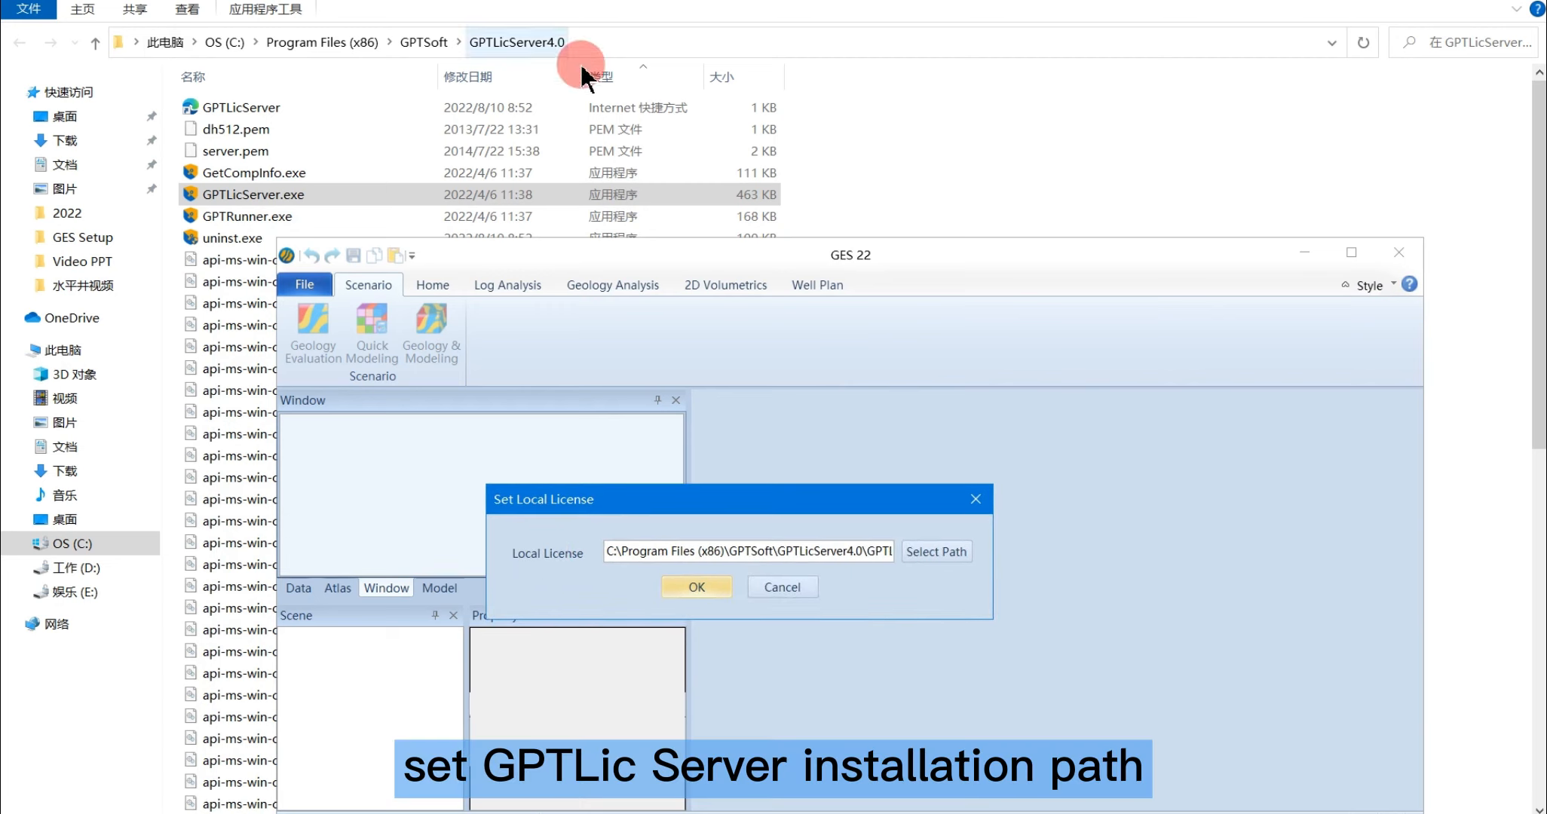
{"action": "left_click", "coordinate": [695, 587]}
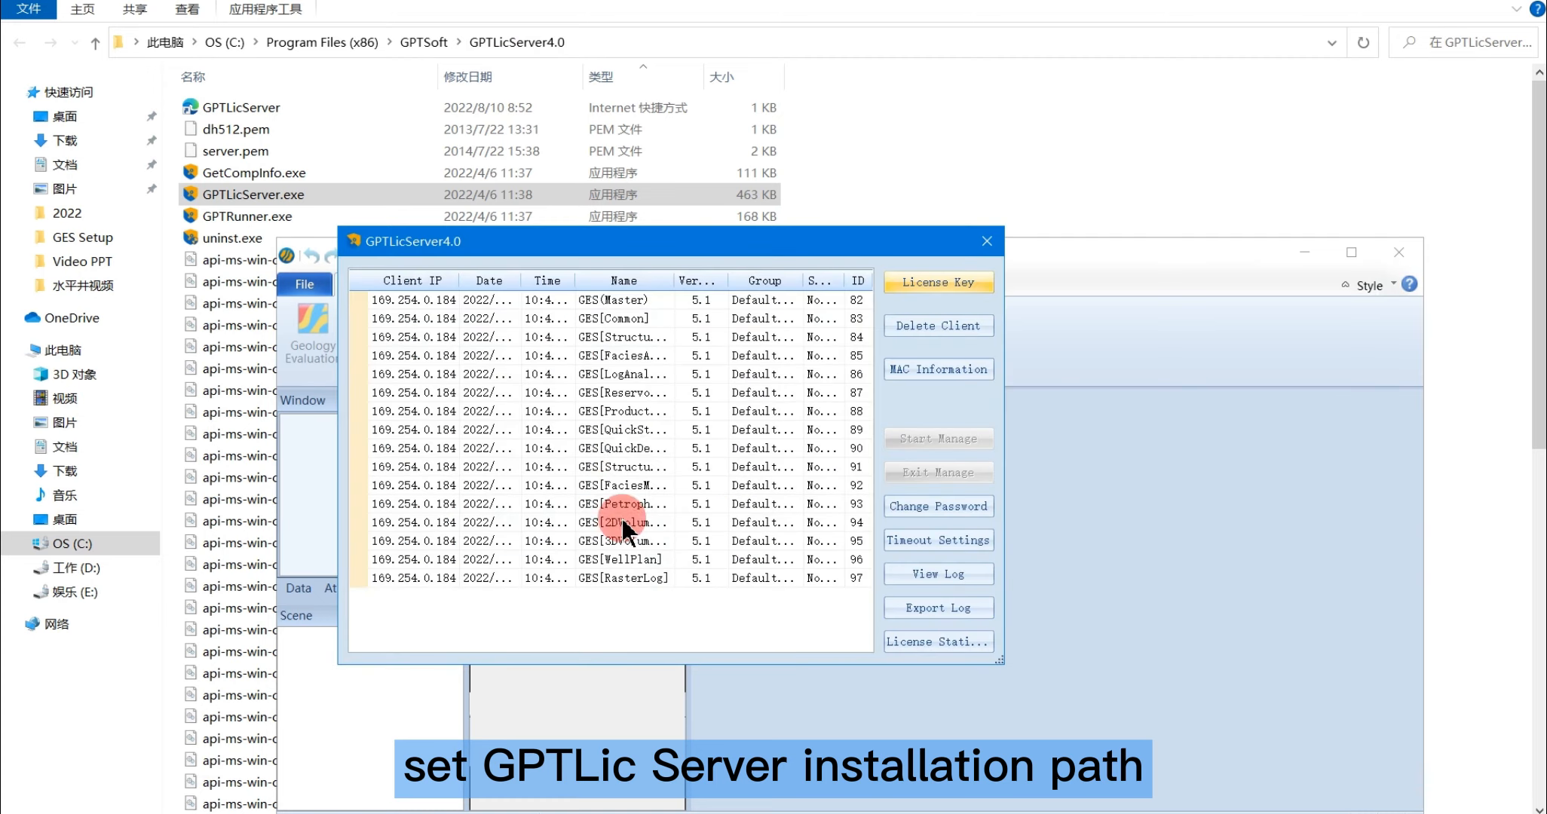
{"action": "left_click", "coordinate": [978, 245]}
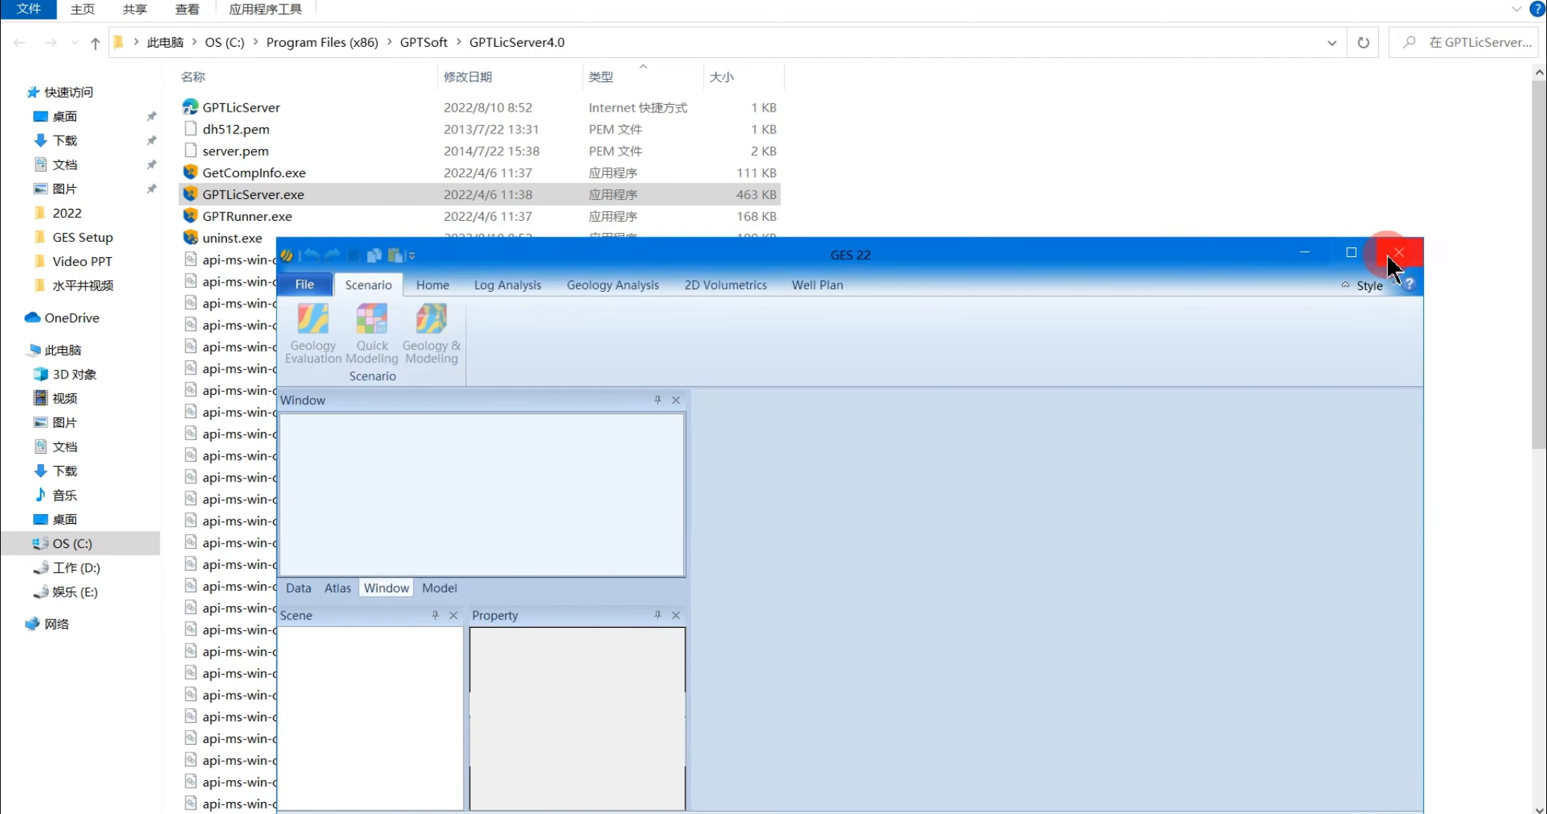
Select the server license in GES 22 with localhost as the server name
{"action": "left_click", "coordinate": [305, 285]}
{"action": "left_click", "coordinate": [388, 540]}
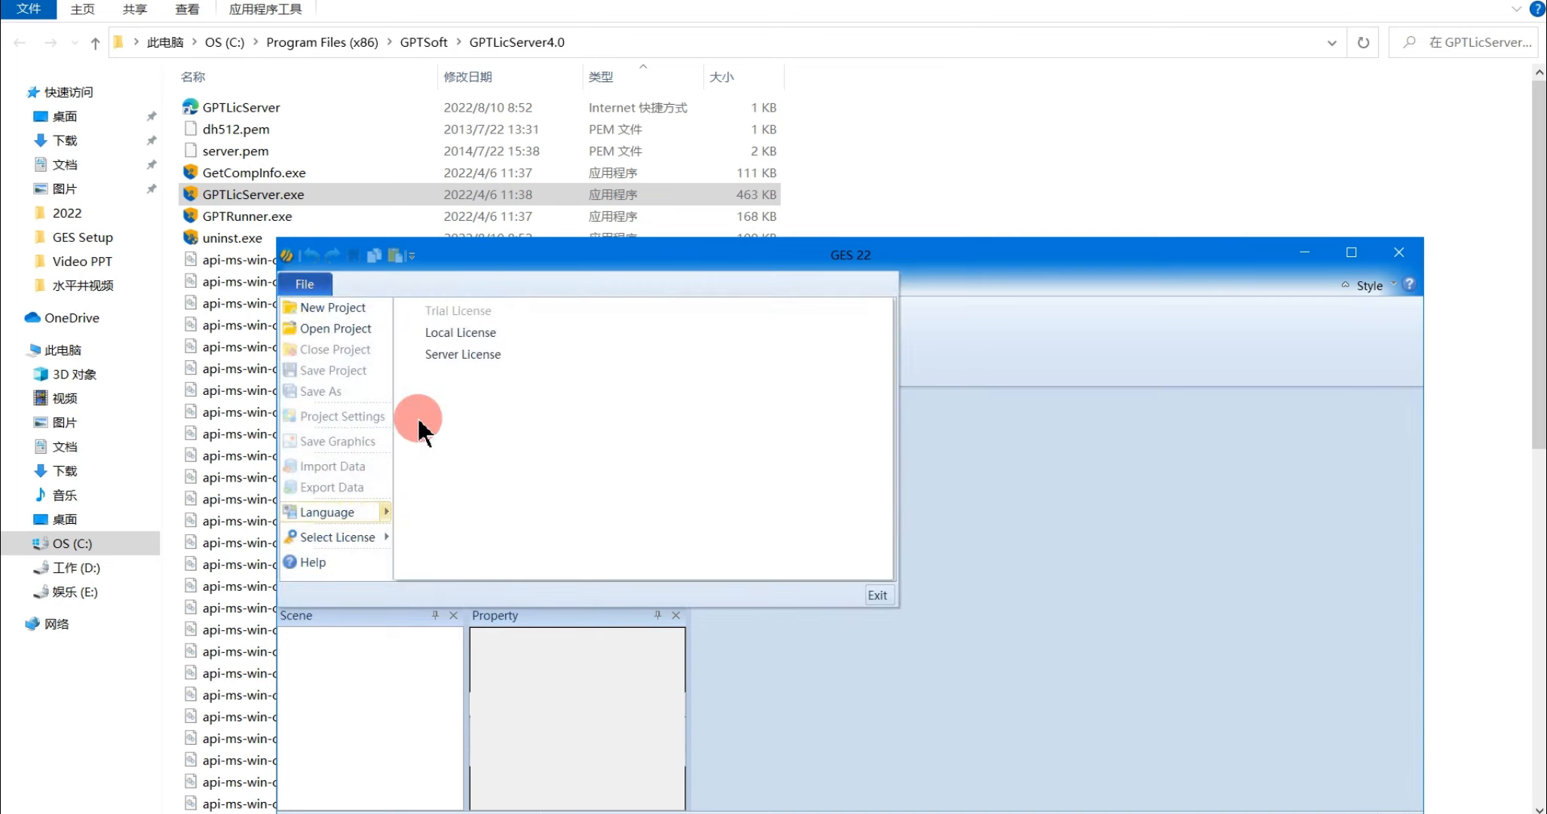
{"action": "left_click", "coordinate": [446, 352]}
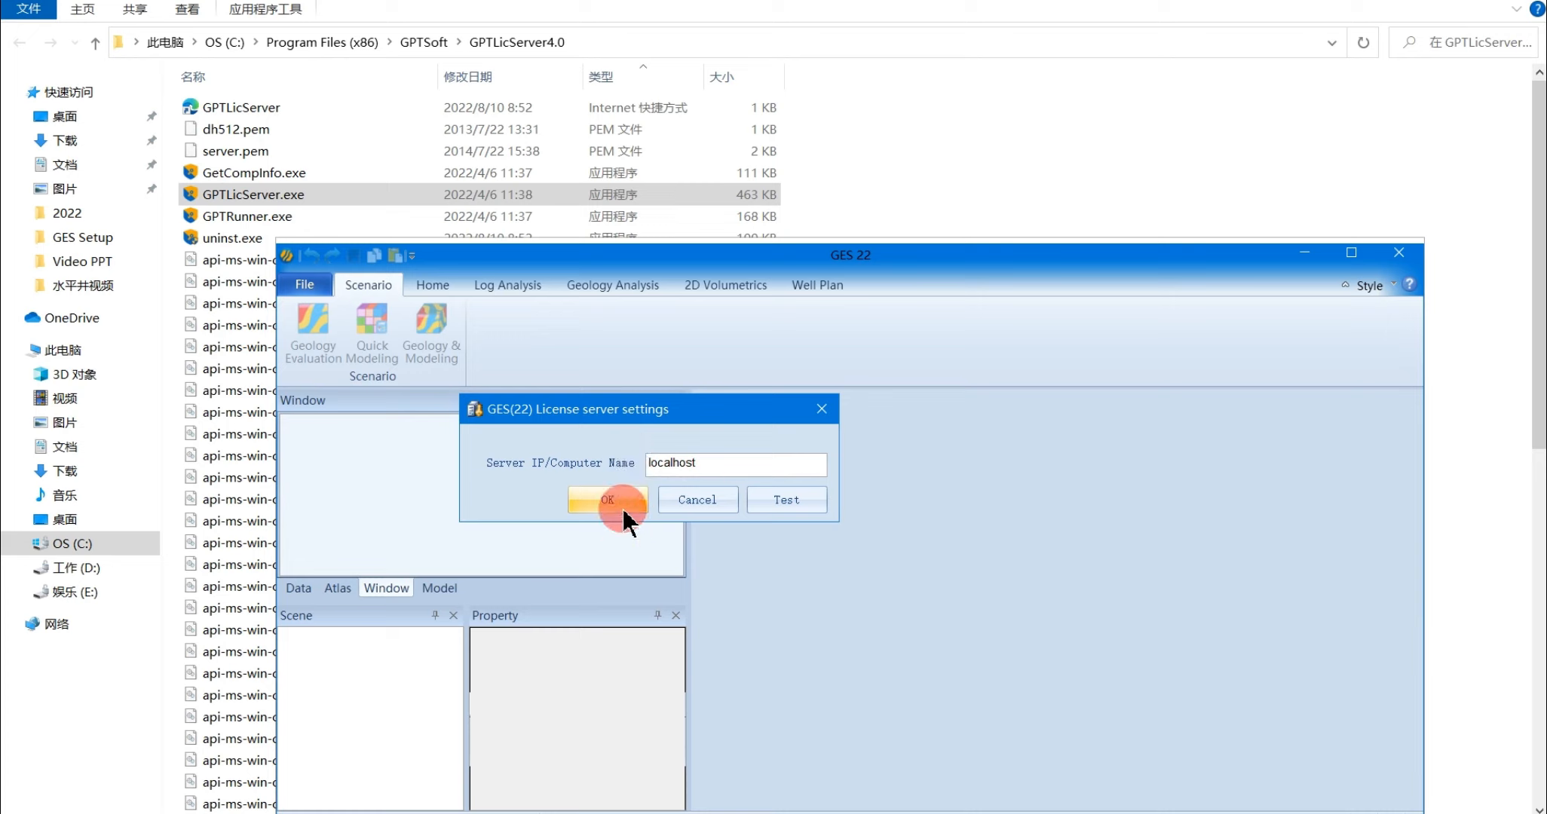
{"action": "double_click", "coordinate": [712, 465]}
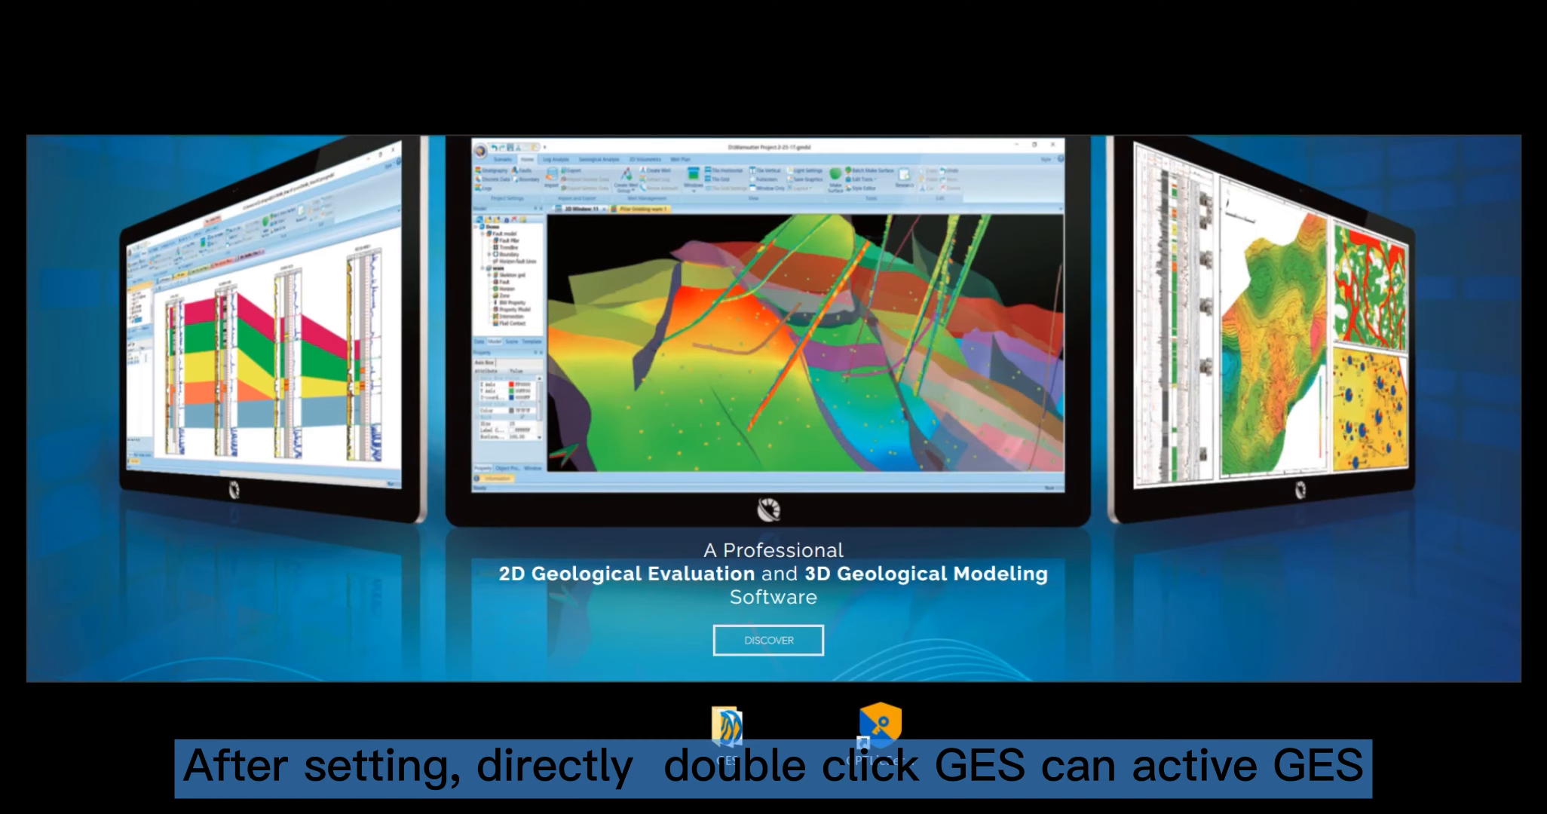
Launch GES 22 again and start a new project with the Desktop folder as its project path
{"action": "left_click_drag", "start_coordinate": [1146, 567], "coordinate": [1006, 752]}
{"action": "left_click", "coordinate": [1128, 747]}
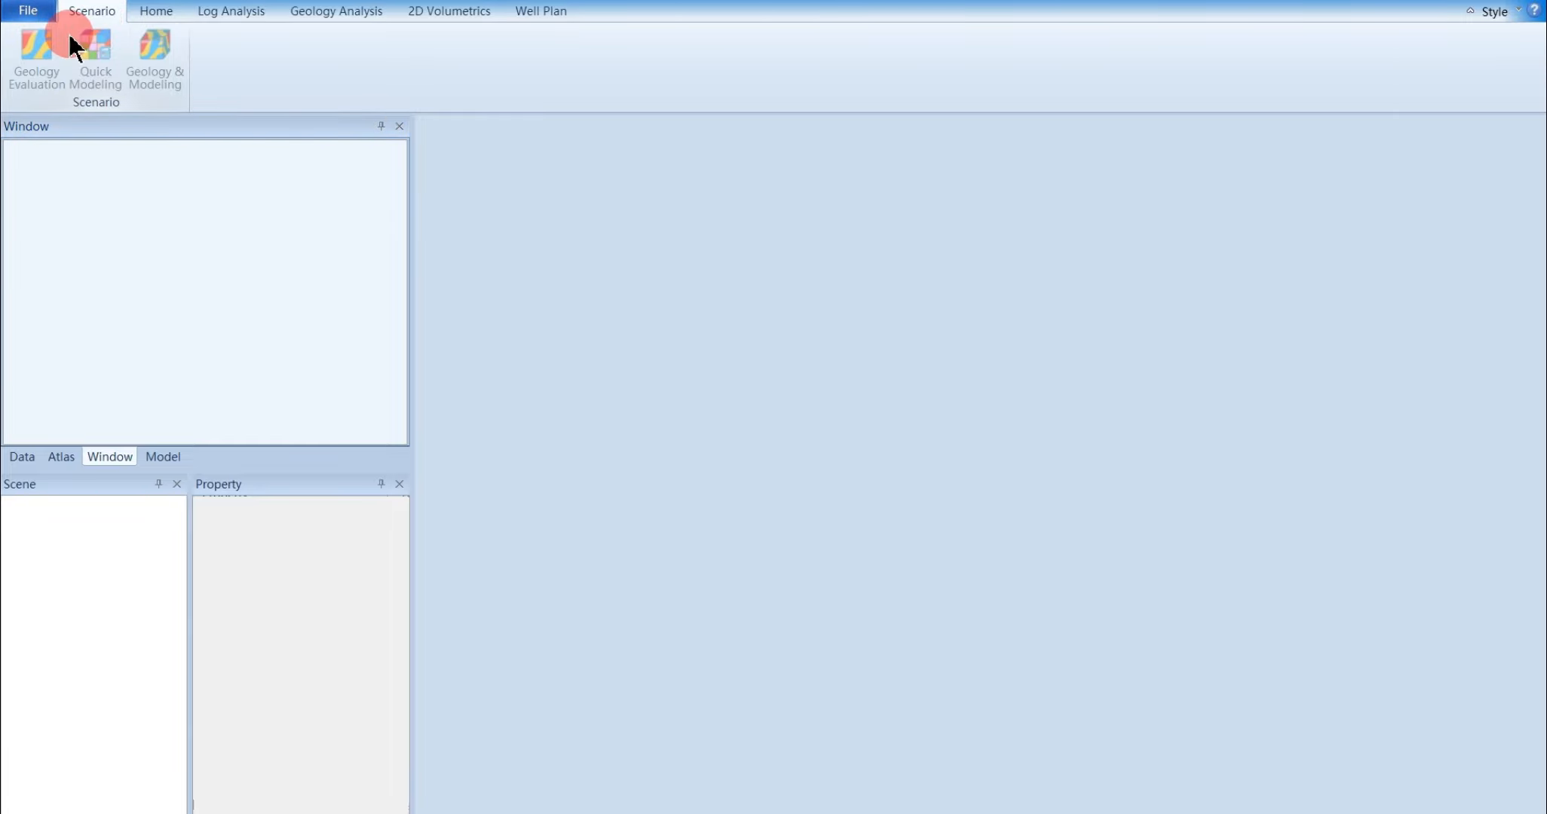
{"action": "left_click", "coordinate": [22, 10]}
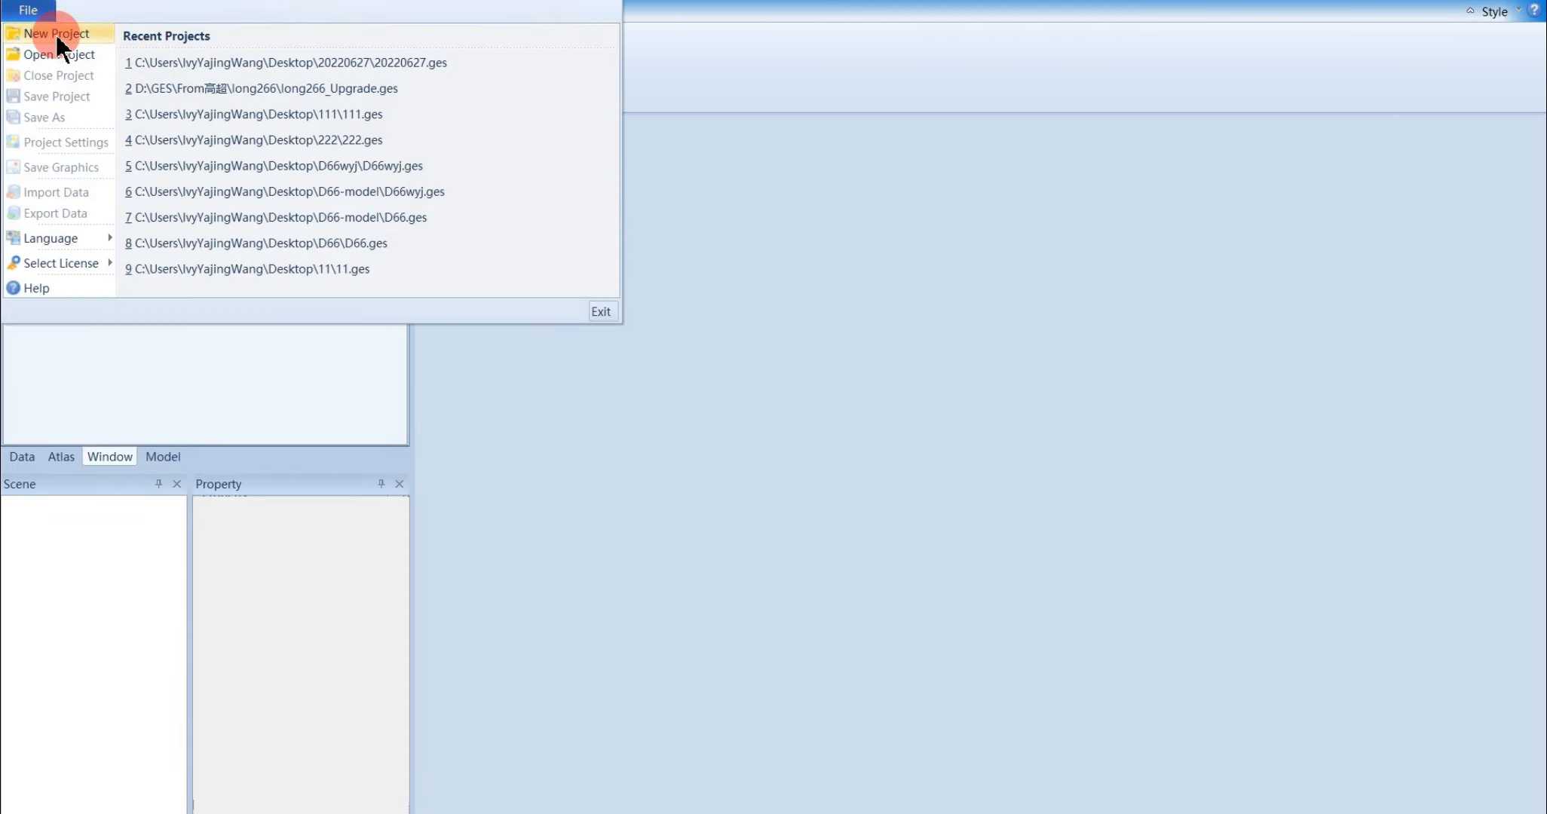
{"action": "left_click", "coordinate": [55, 35]}
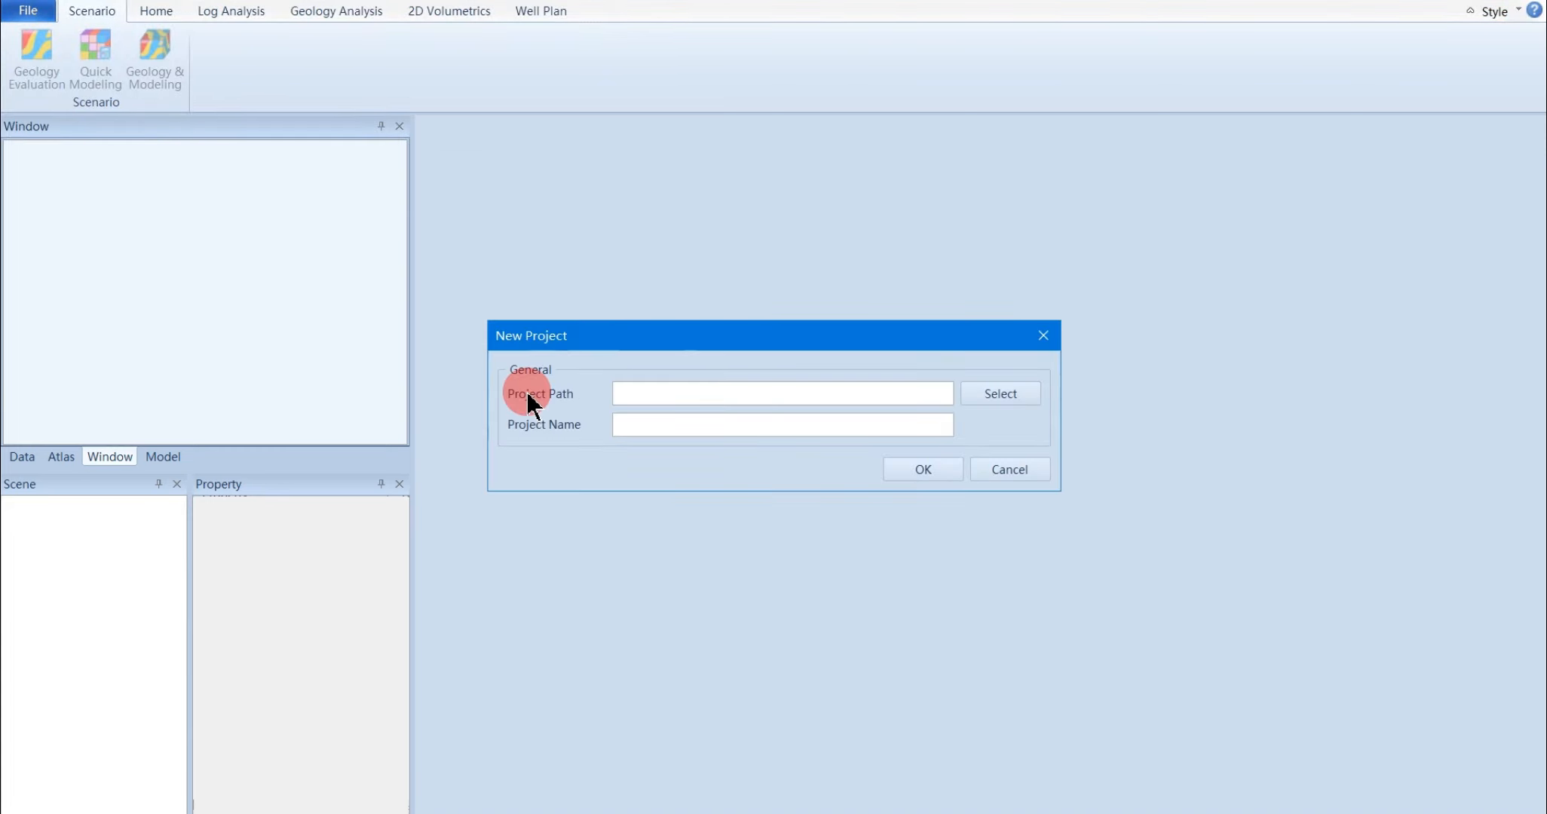
{"action": "left_click", "coordinate": [1000, 393]}
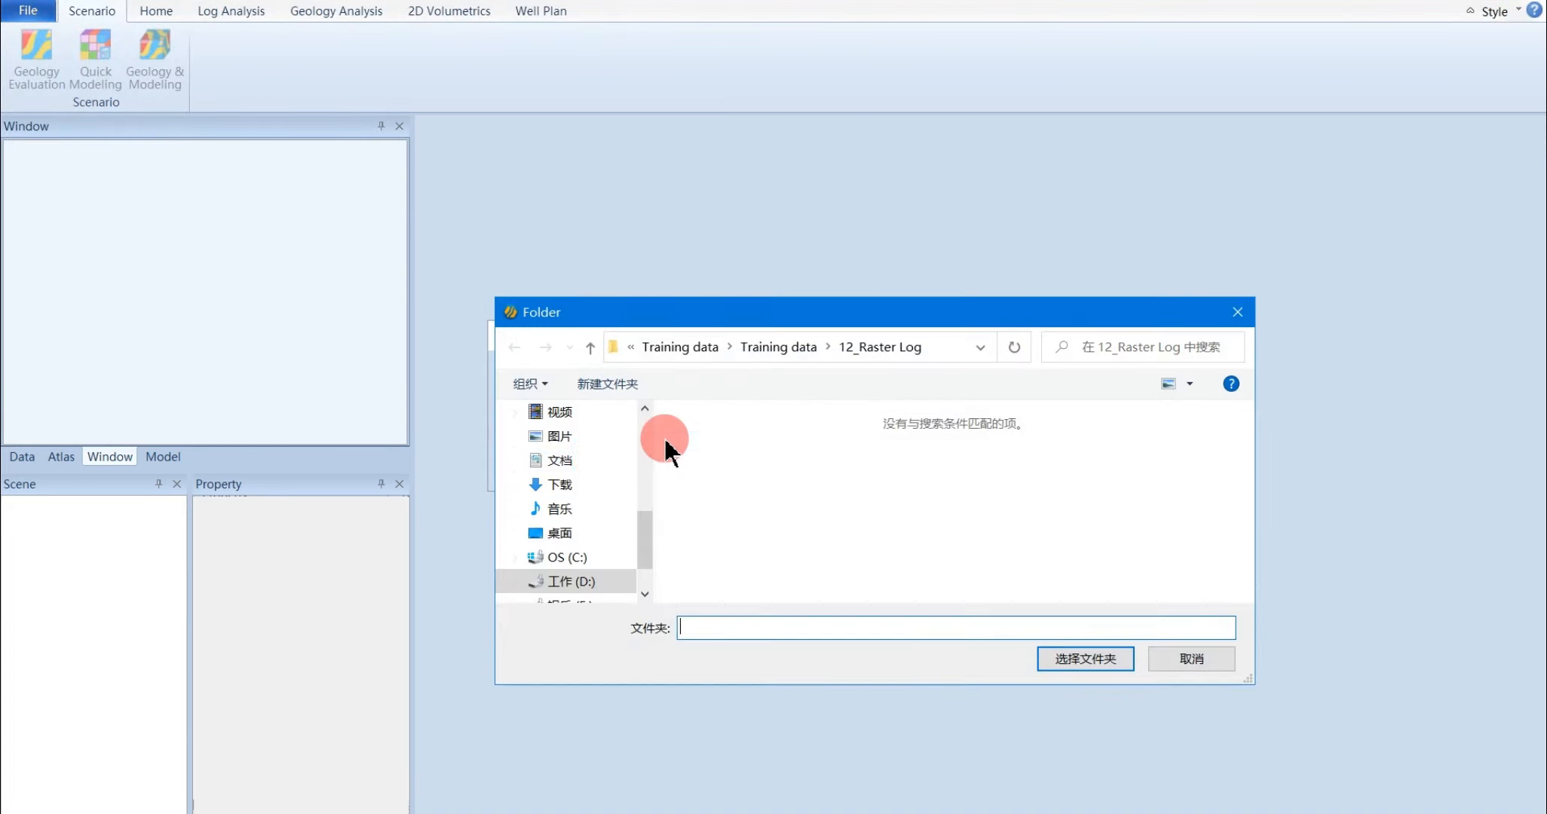
{"action": "left_click", "coordinate": [559, 533]}
{"action": "left_click", "coordinate": [1079, 659]}
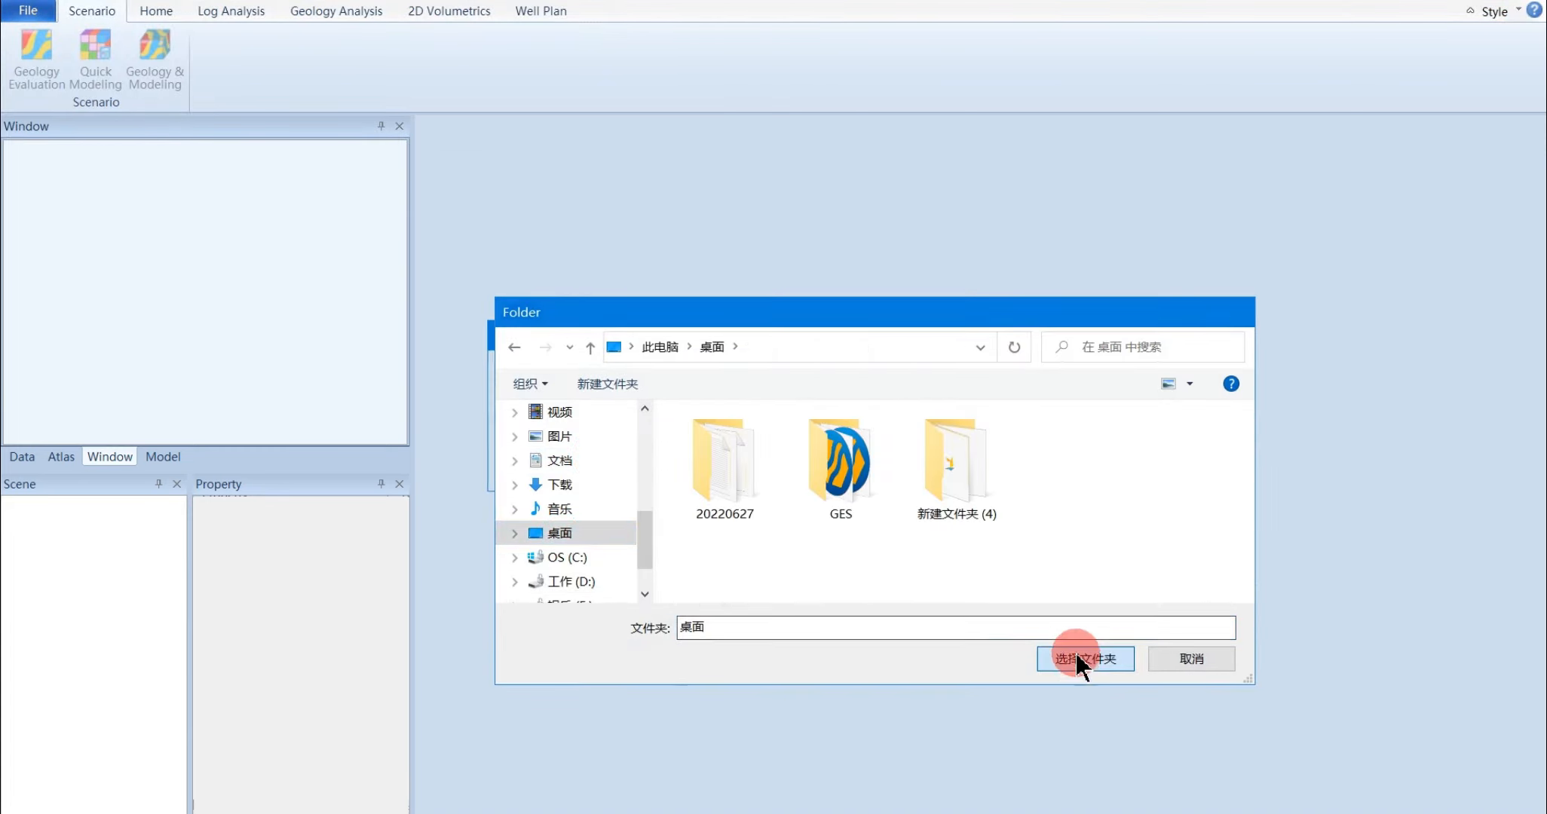
Name the project GES DEMO and accept its settings with an undefined CRS and the SI unit system
{"action": "left_click", "coordinate": [708, 424]}
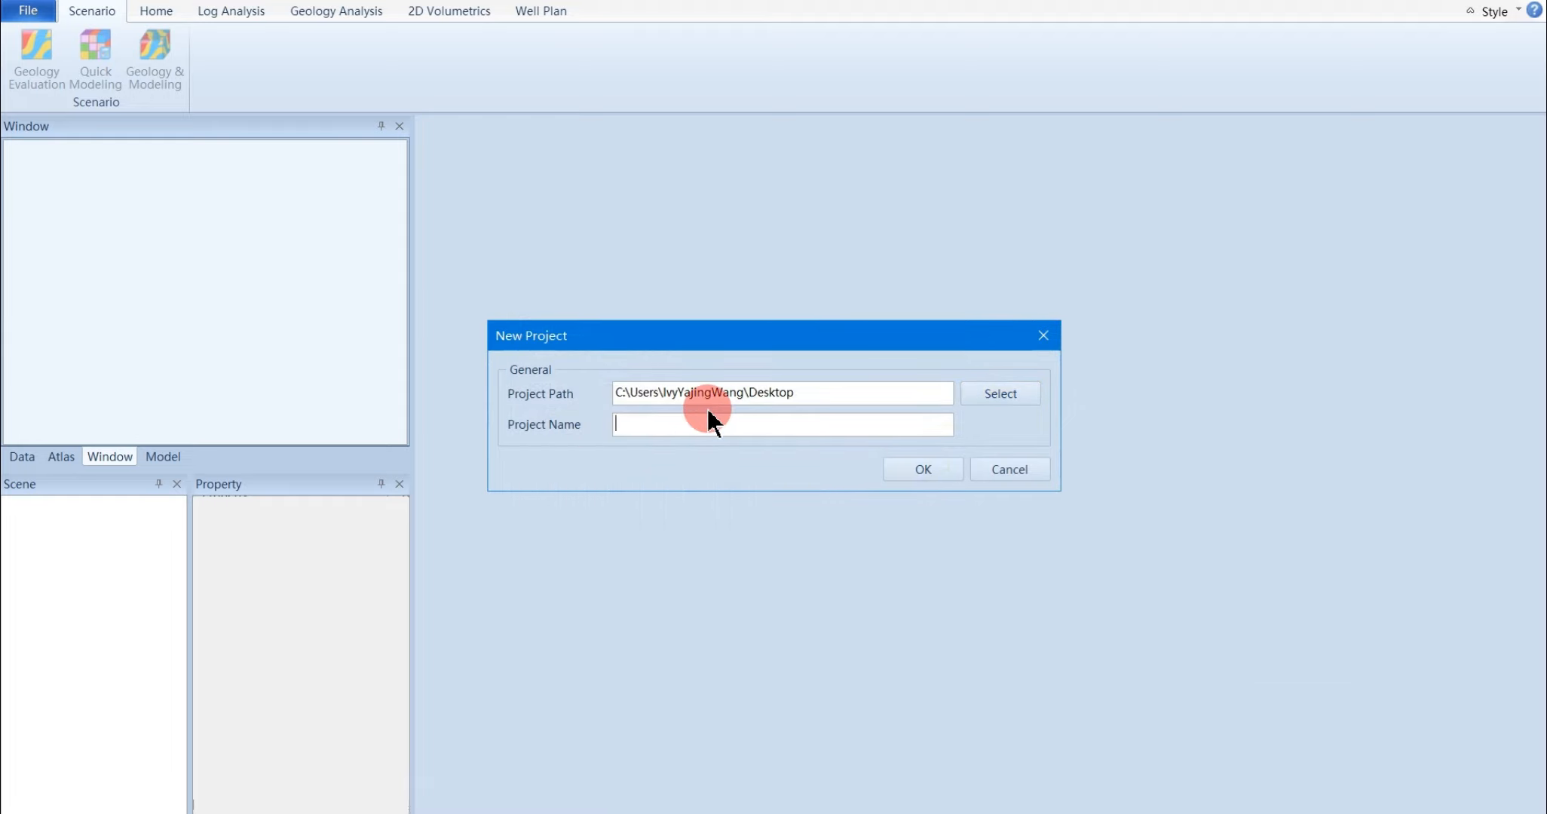
{"action": "type", "text": "GES DEMO"}
{"action": "left_click", "coordinate": [896, 465]}
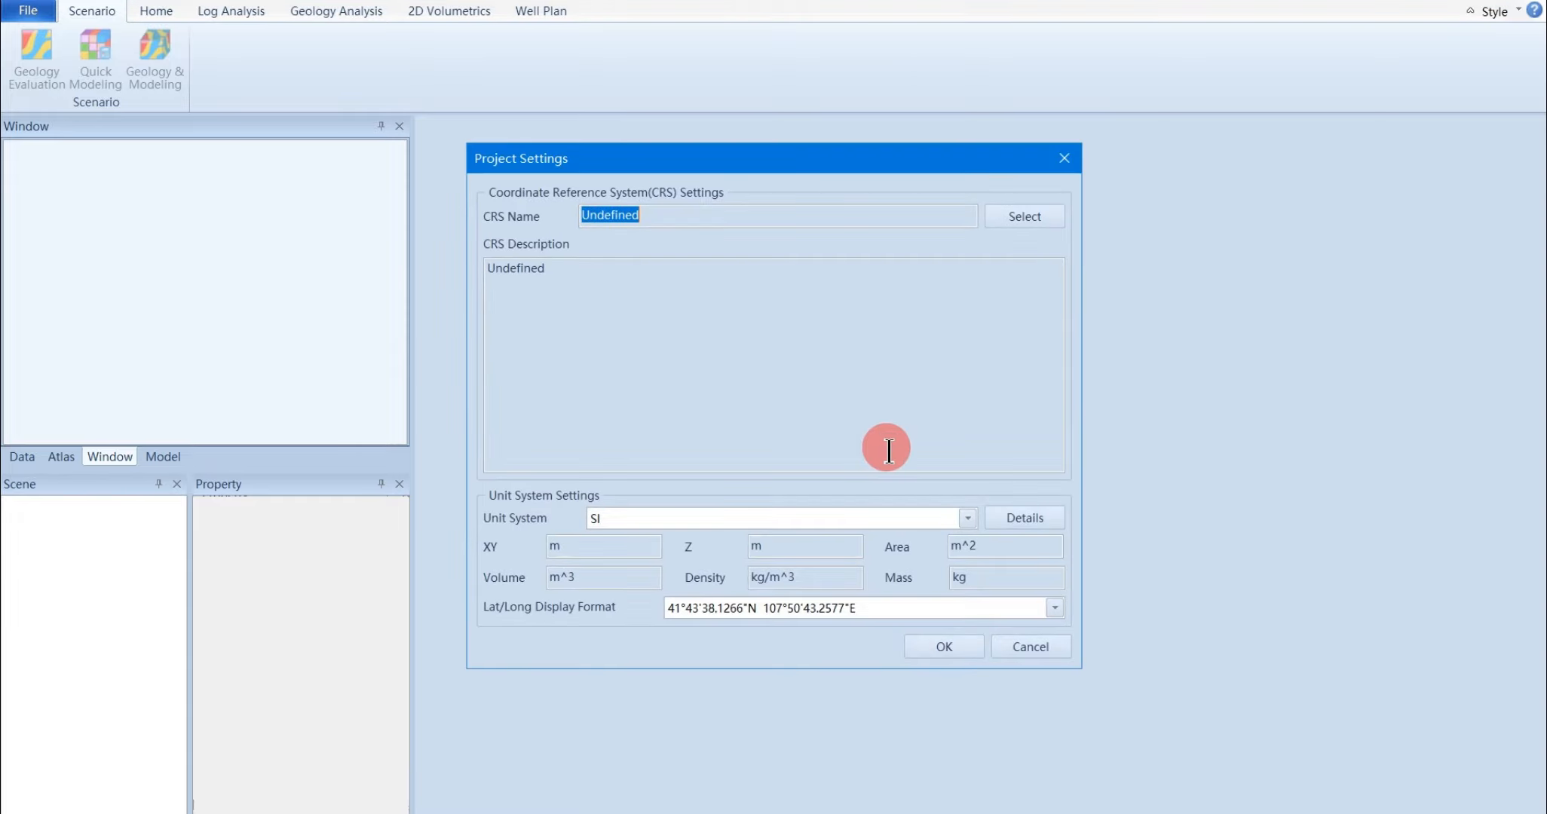
{"action": "left_click", "coordinate": [946, 651]}
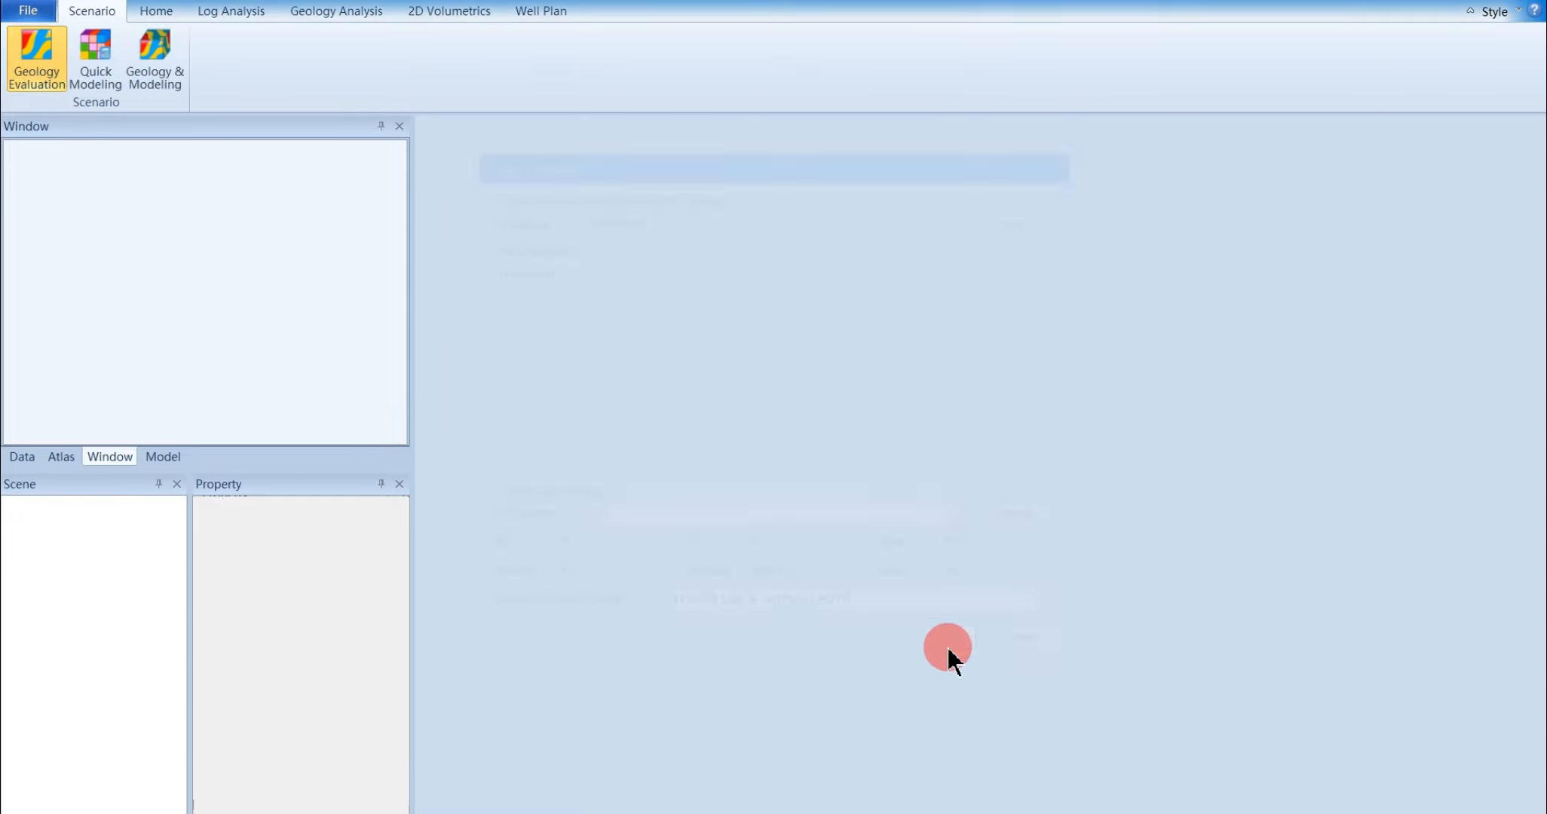
Save the GES DEMO project in GES 22 and close the program
{"action": "left_click", "coordinate": [1475, 0]}
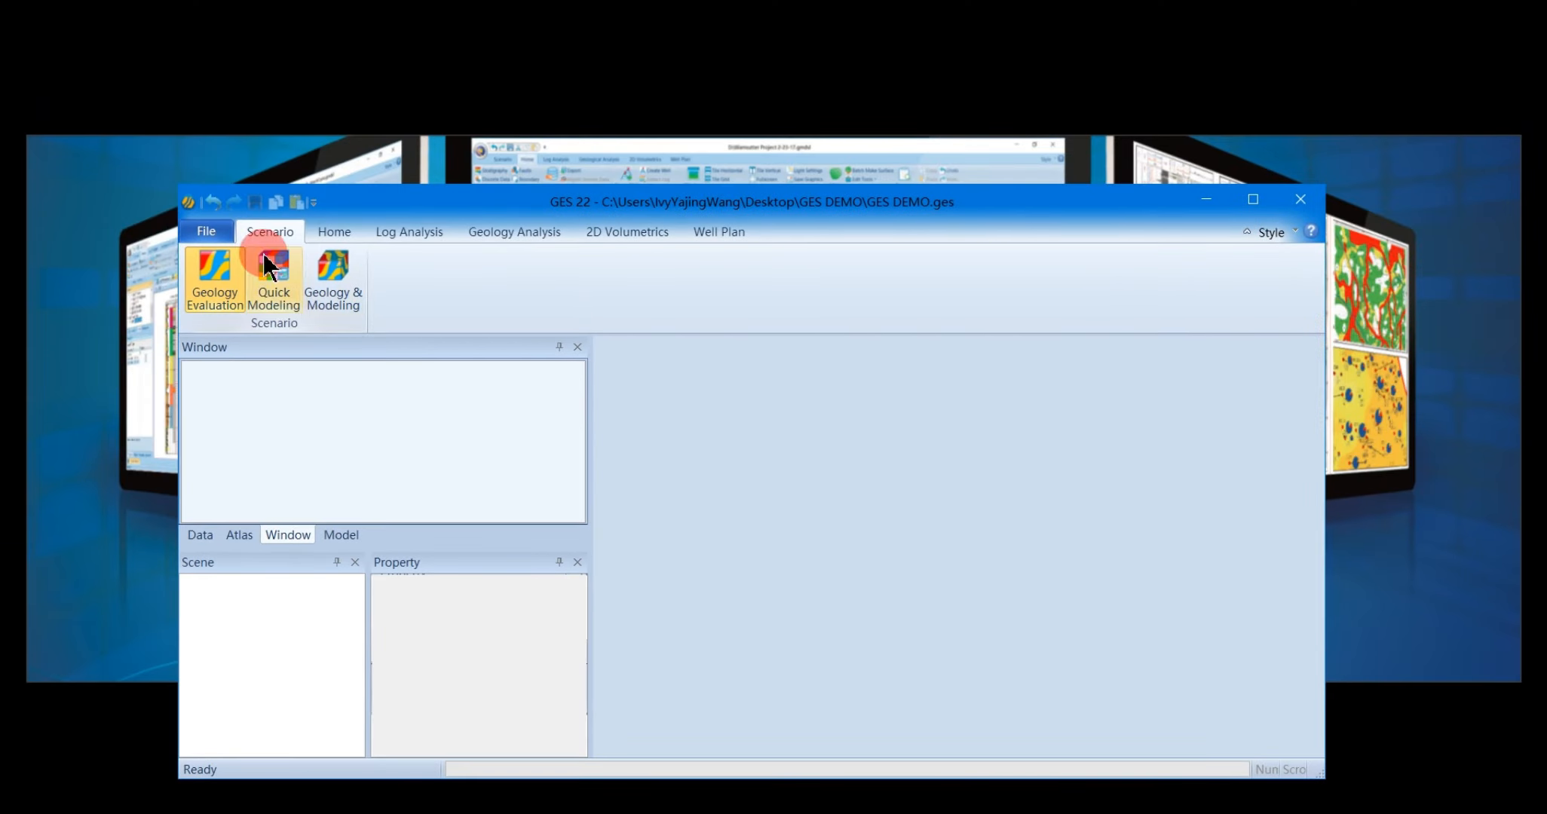
{"action": "left_click", "coordinate": [209, 230]}
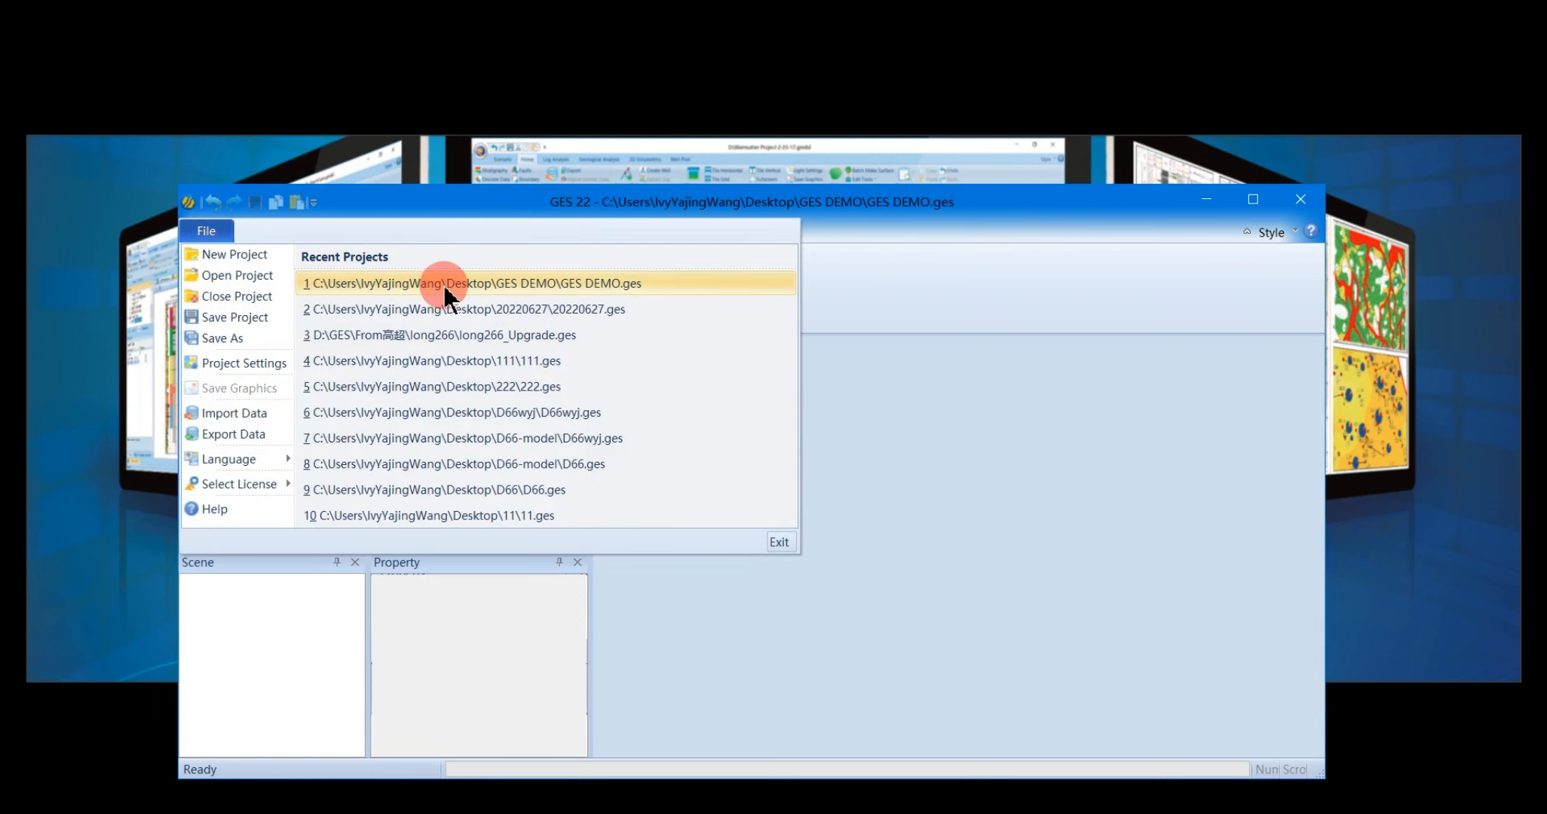
{"action": "left_click", "coordinate": [957, 293]}
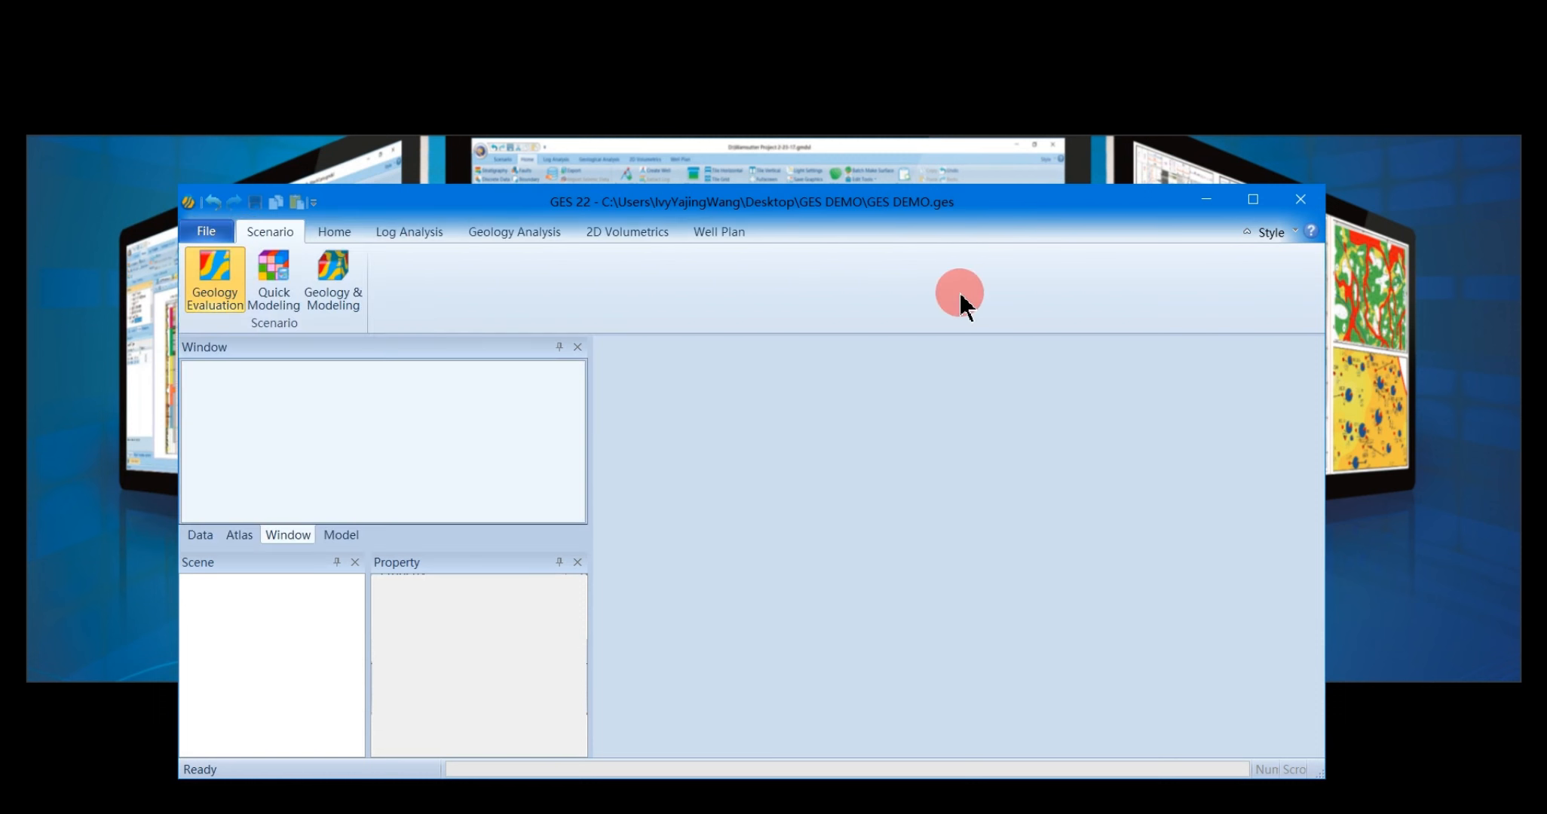
{"action": "left_click", "coordinate": [257, 205]}
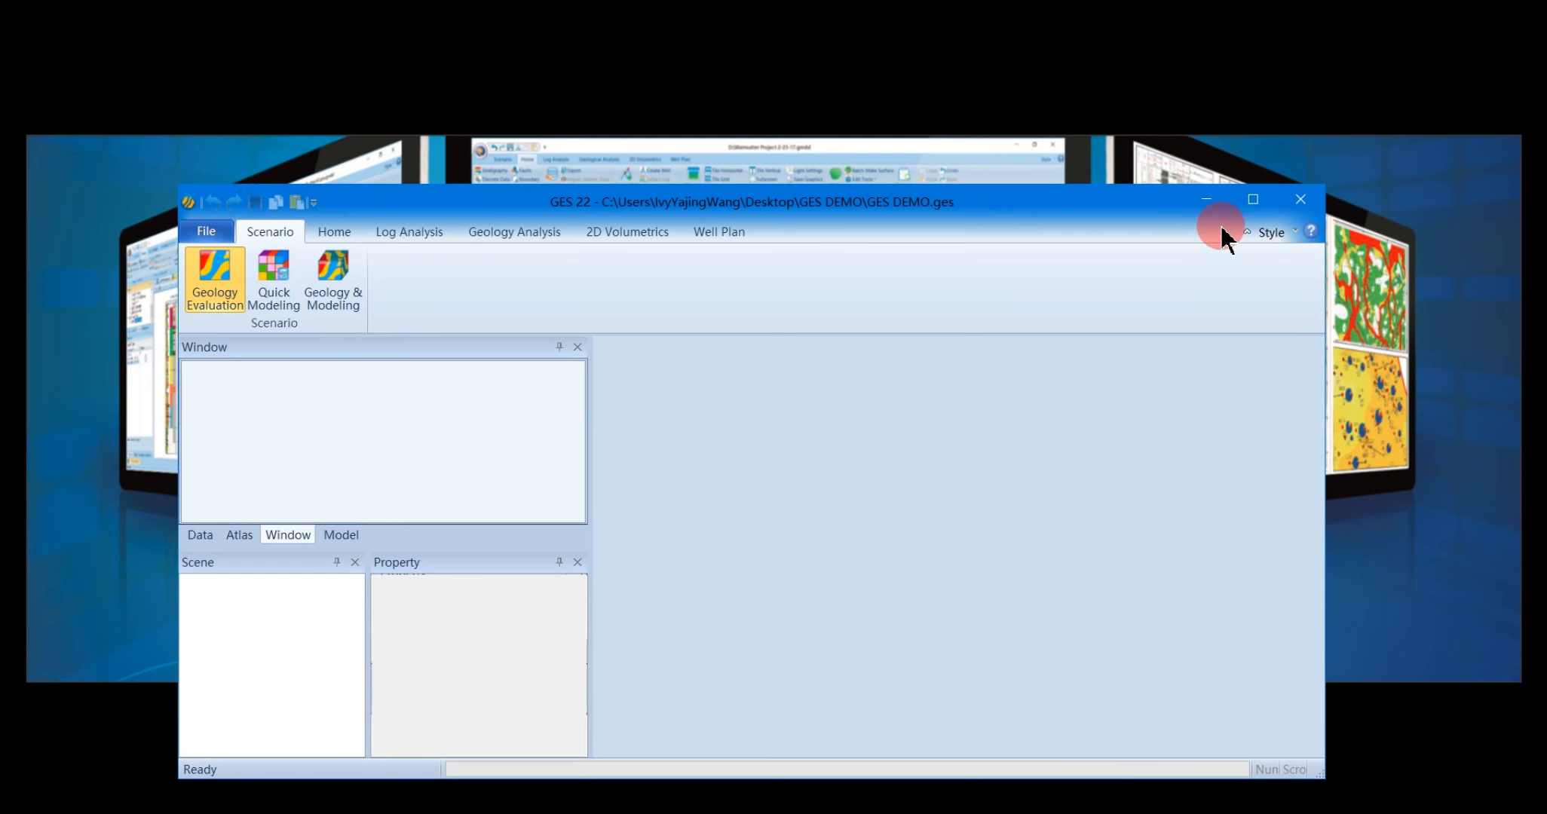
{"action": "left_click", "coordinate": [1298, 202]}
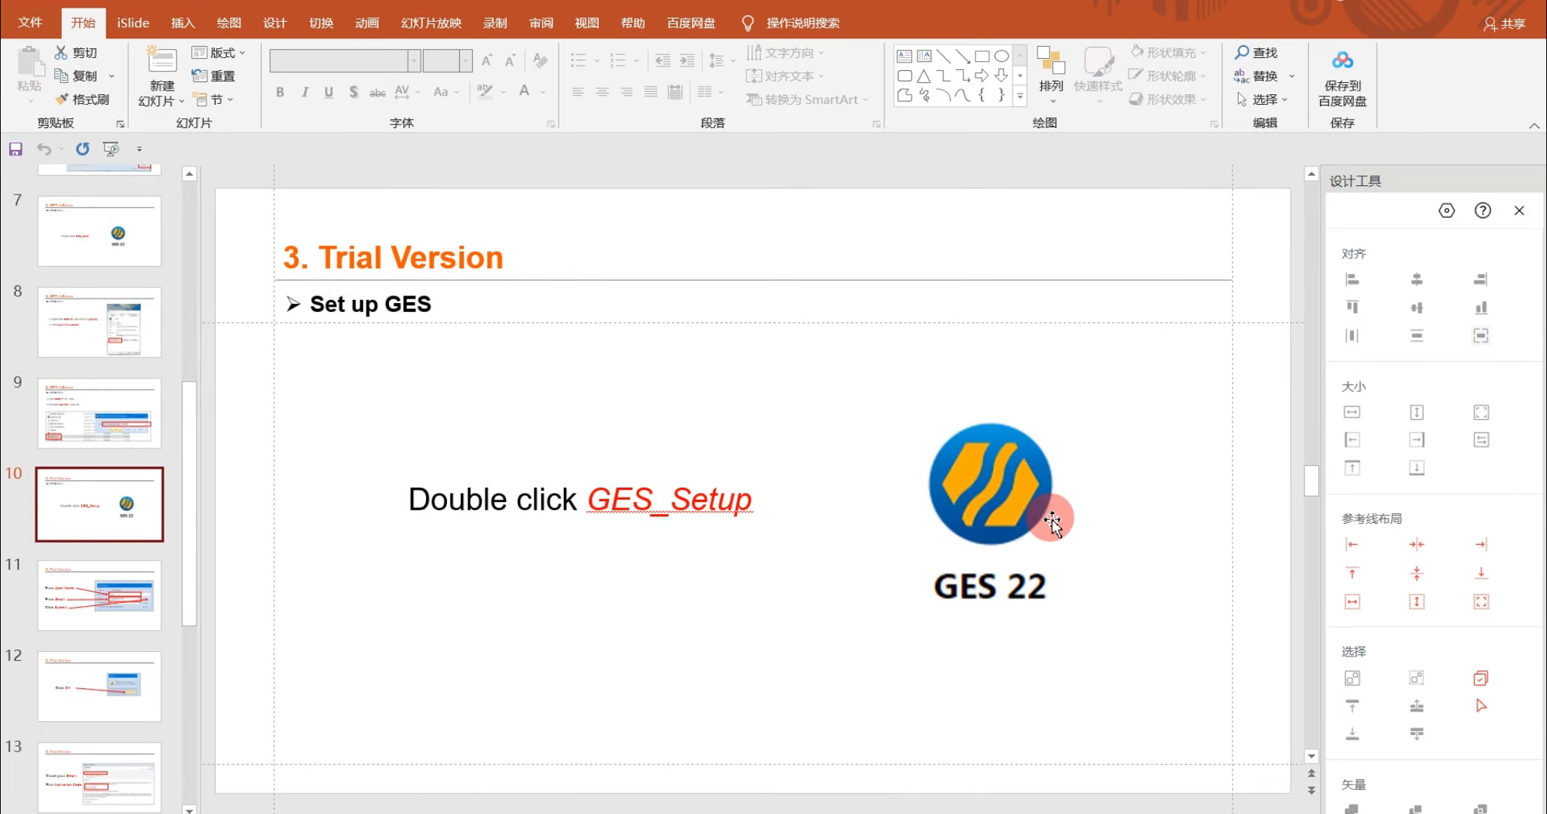
Show slide 11 of the presentation, about filling in and submitting the trial license form
{"action": "left_click", "coordinate": [96, 605]}
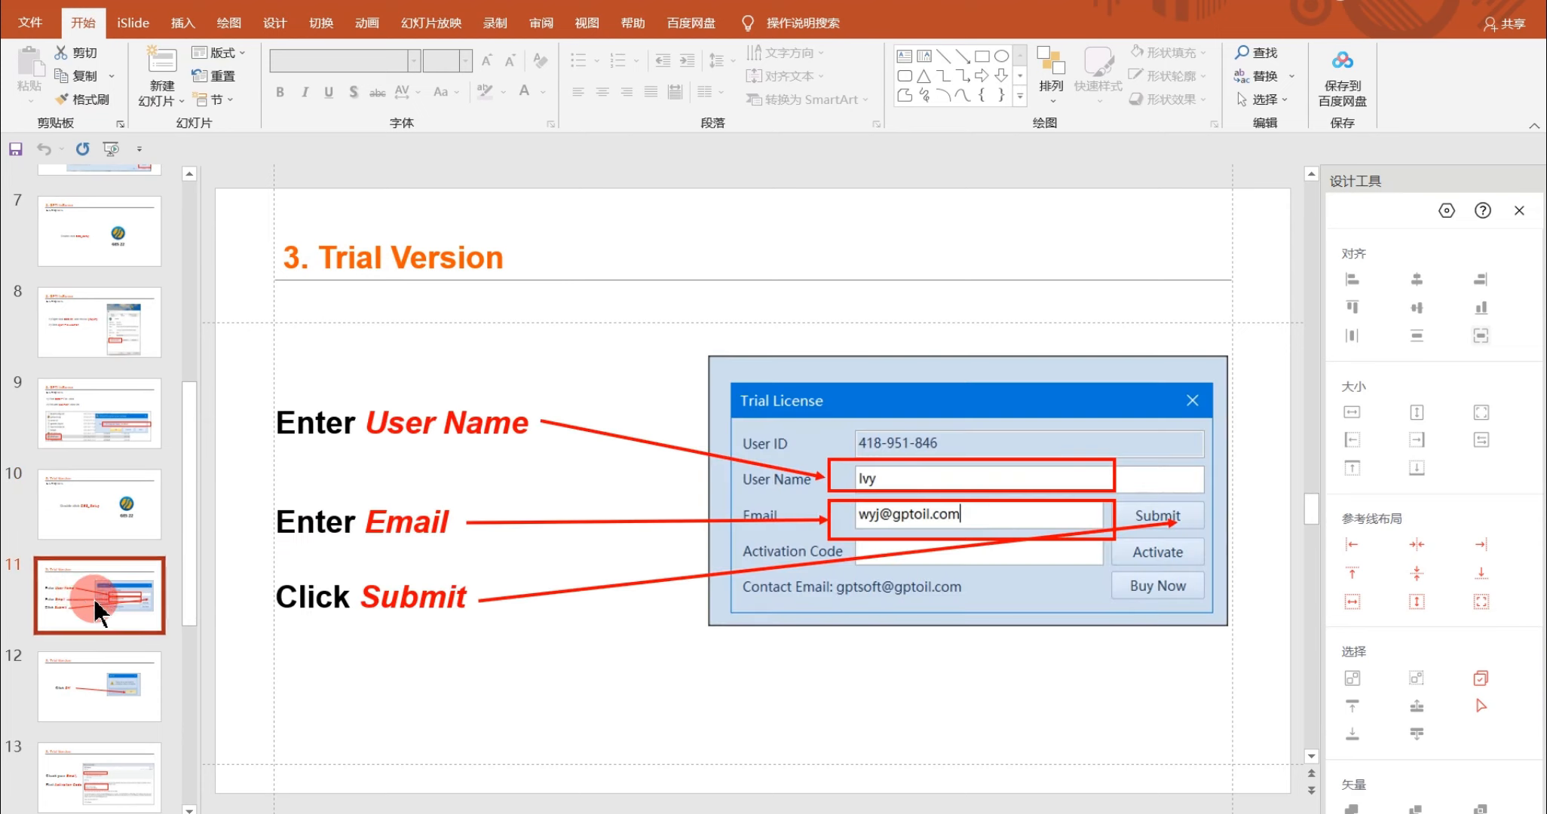